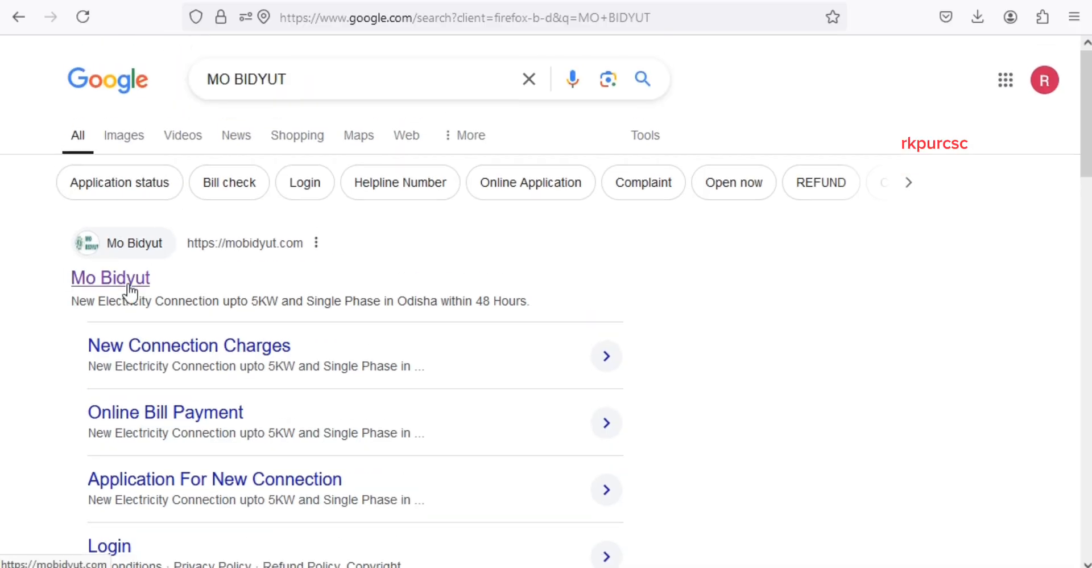
# - Search Google for 'MO BIDYUT' and open the official Mo Bidyut site at mobidyut.com
pyautogui.click(128, 286)
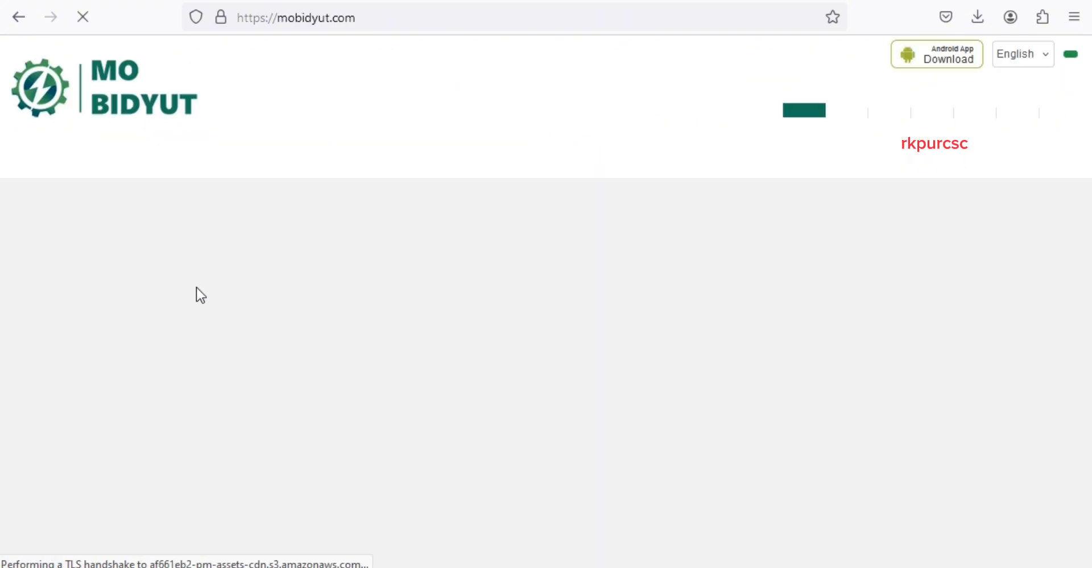
pyautogui.scroll(-6, 819, 239)
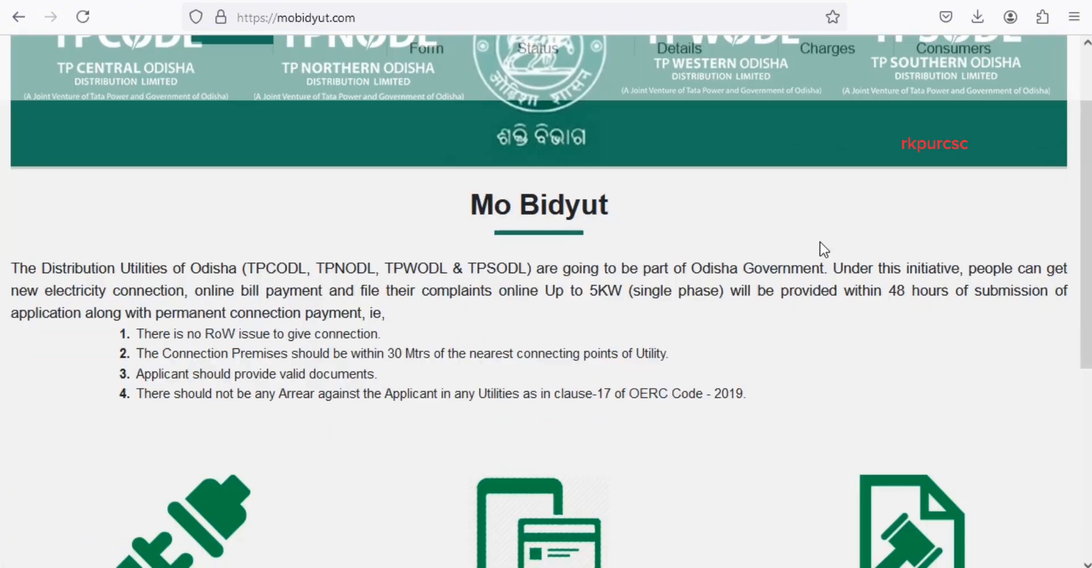
pyautogui.scroll(6, 783, 317)
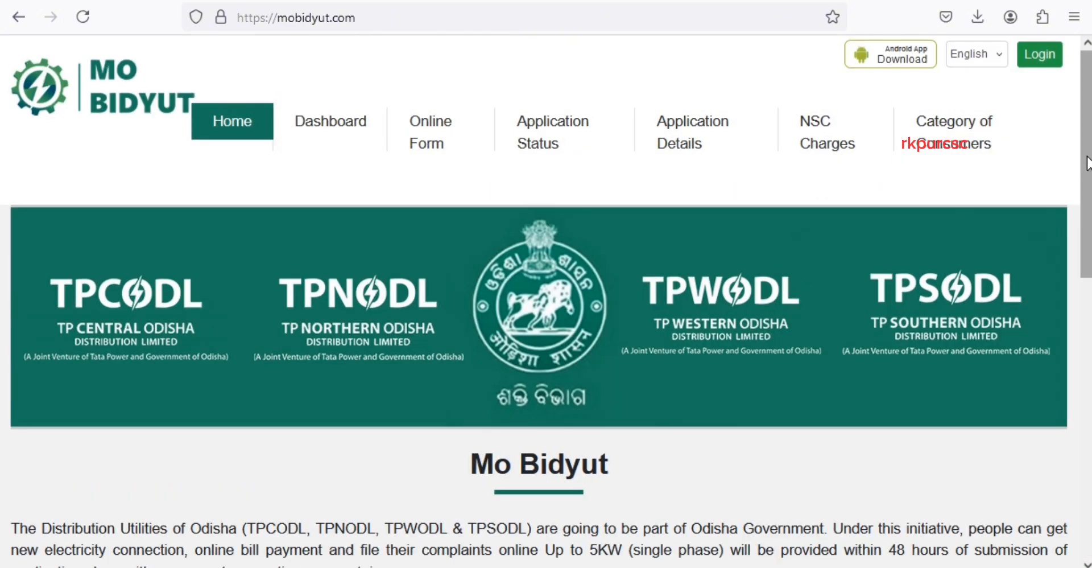
pyautogui.click(779, 18)
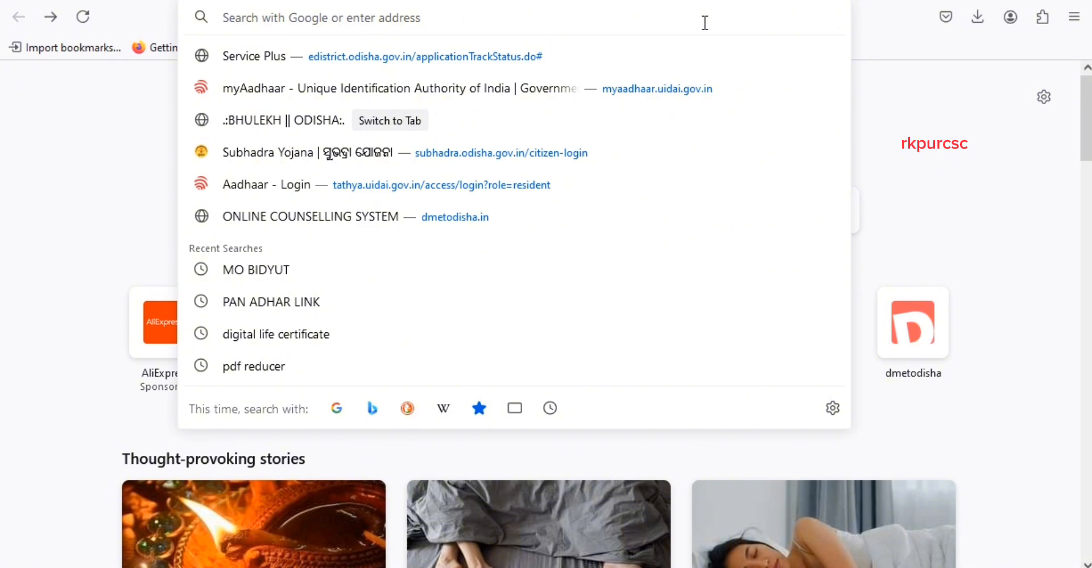
pyautogui.write('MO ')
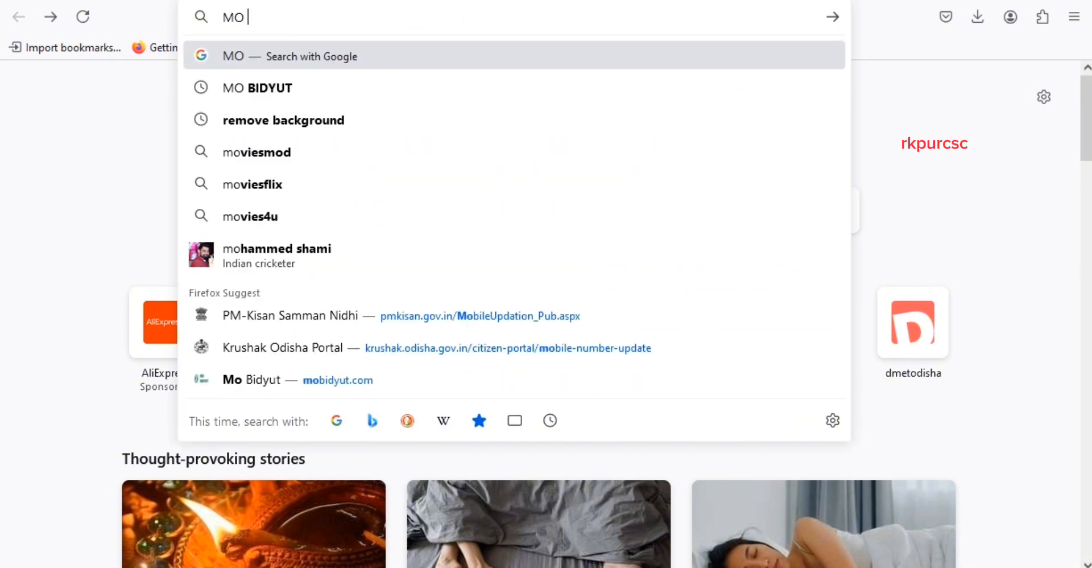
pyautogui.write('BIDYUT')
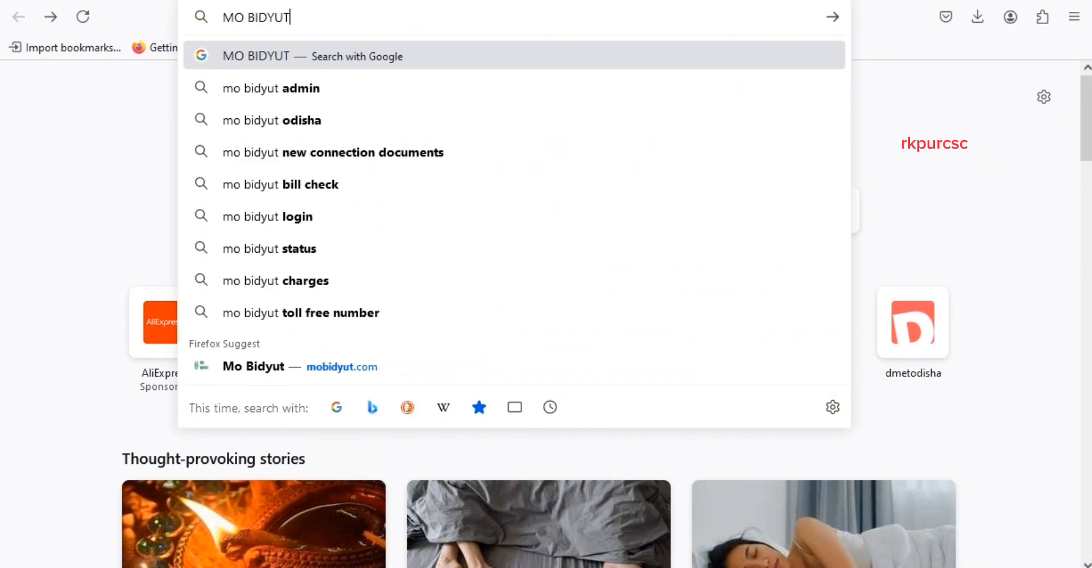
pyautogui.press('Return')
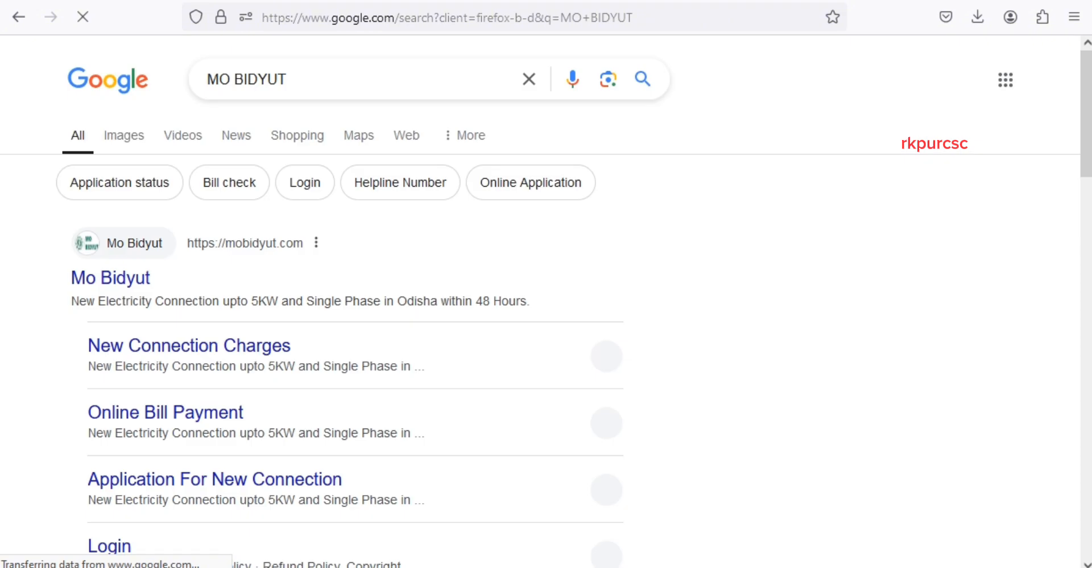
pyautogui.scroll(-2, 263, 237)
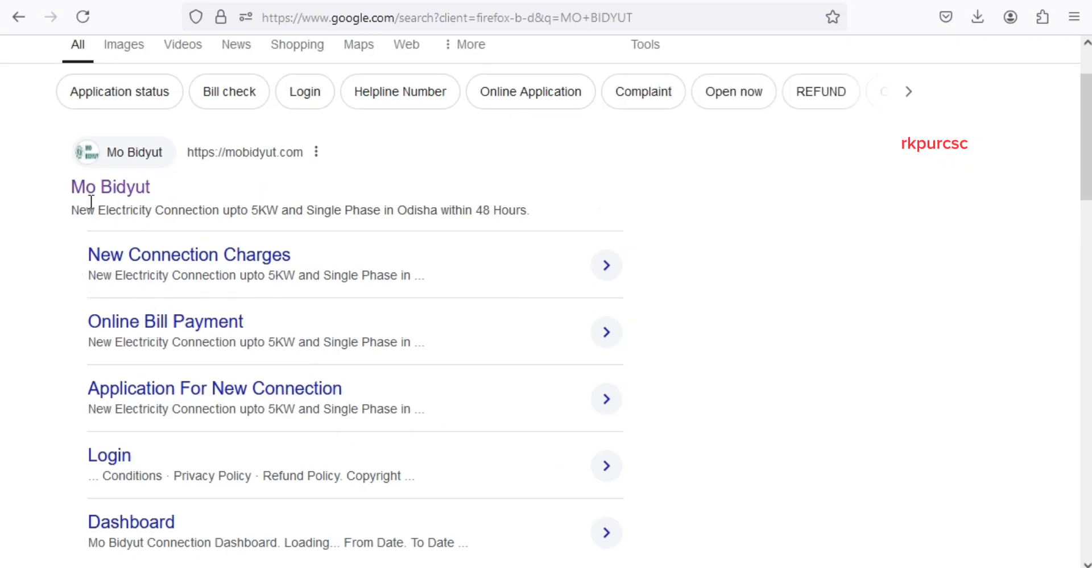
pyautogui.scroll(2, 181, 203)
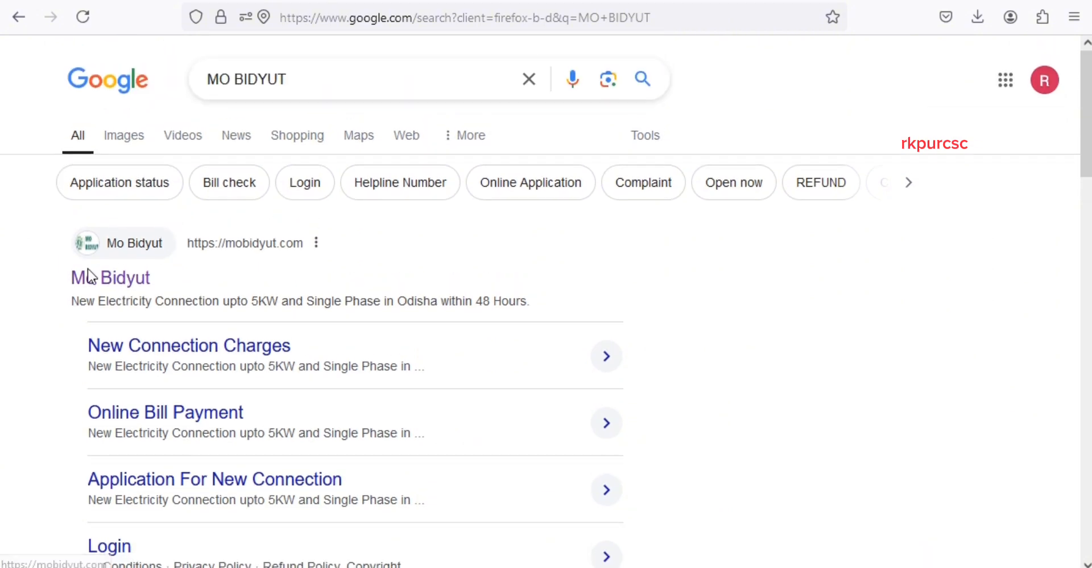
pyautogui.click(130, 291)
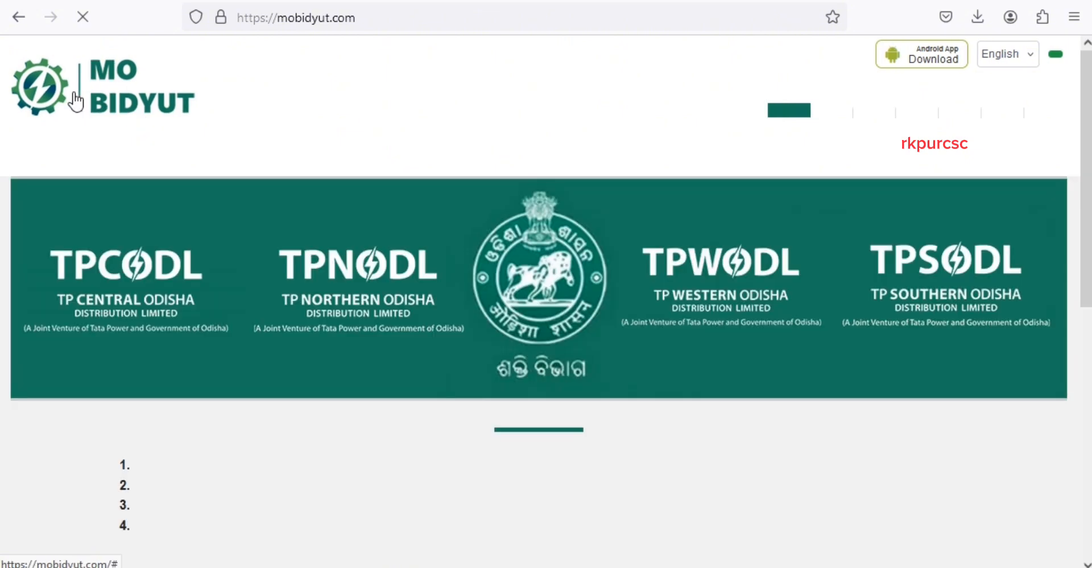
# - Start a New Service Connection application from the mobidyut.com home page
pyautogui.scroll(-8, 806, 202)
pyautogui.scroll(8, 817, 258)
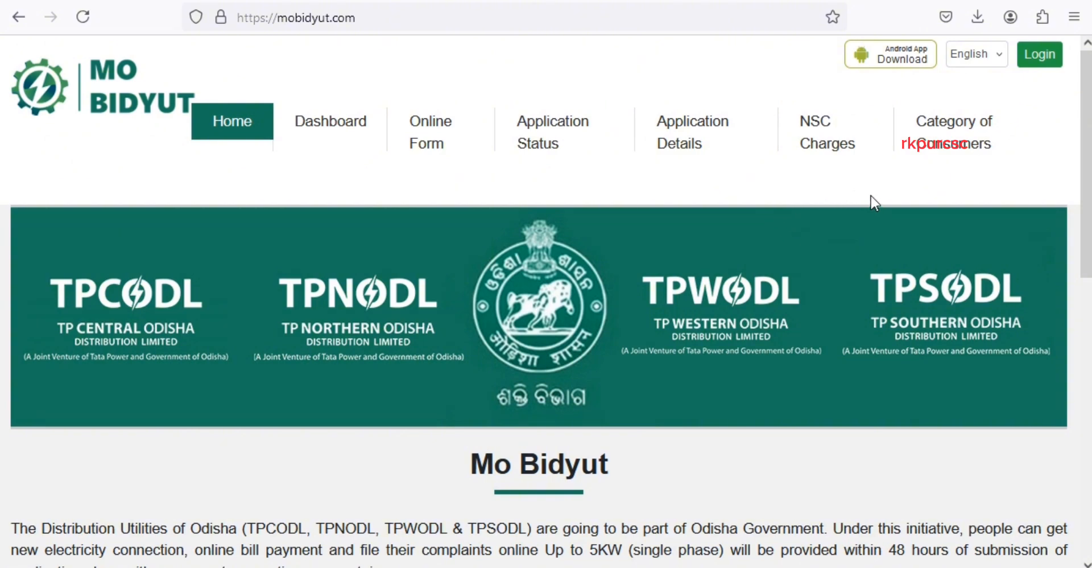
pyautogui.moveTo(1086, 164); pyautogui.dragTo(1090, 262)
pyautogui.scroll(-3, 330, 441)
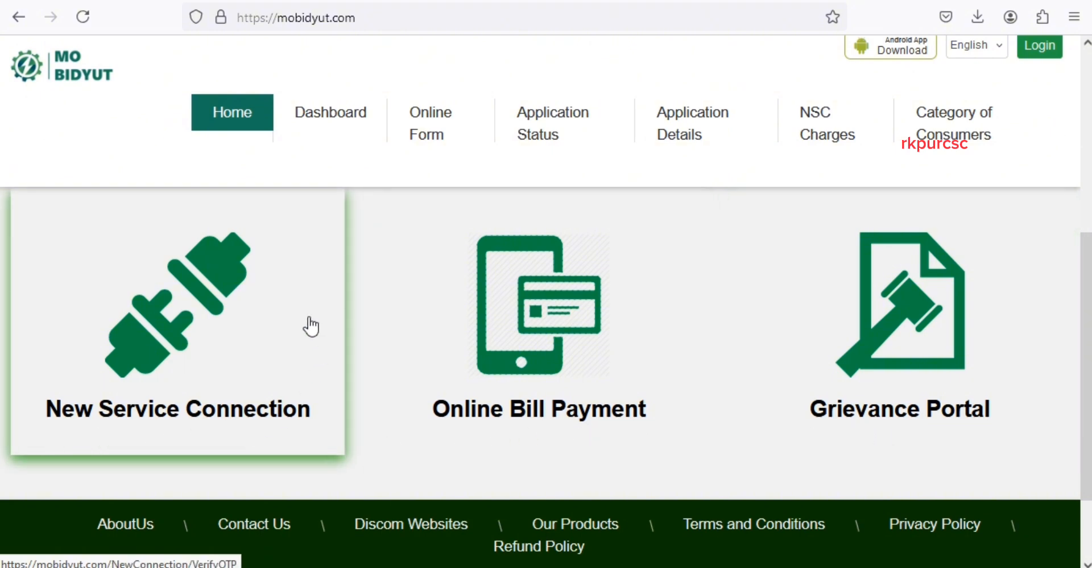
pyautogui.scroll(2, 211, 355)
pyautogui.click(211, 356)
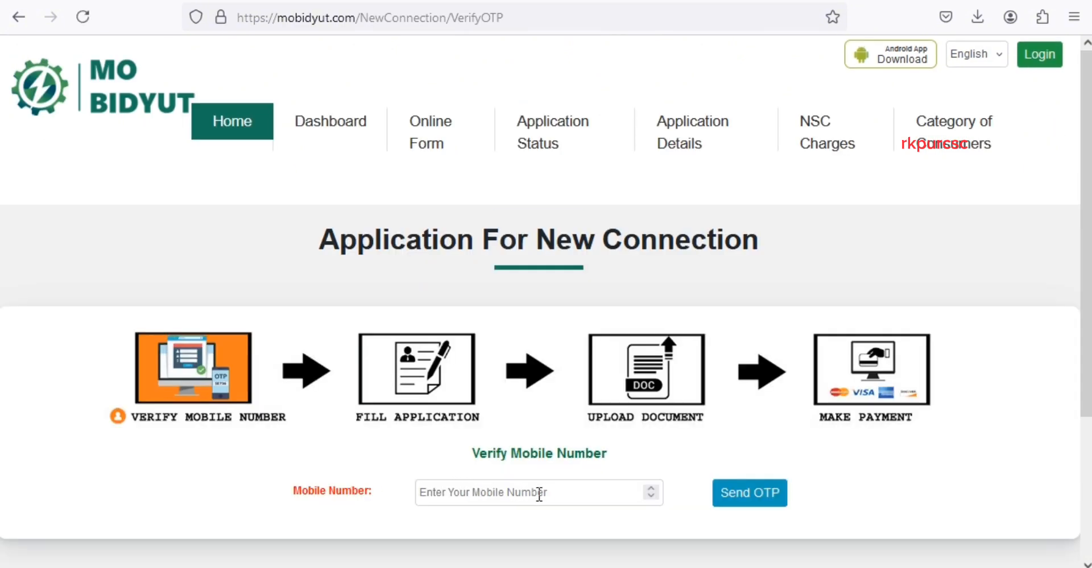
# - Enter the applicant's mobile number and request a one-time code
pyautogui.scroll(-2, 540, 492)
pyautogui.scroll(1, 539, 494)
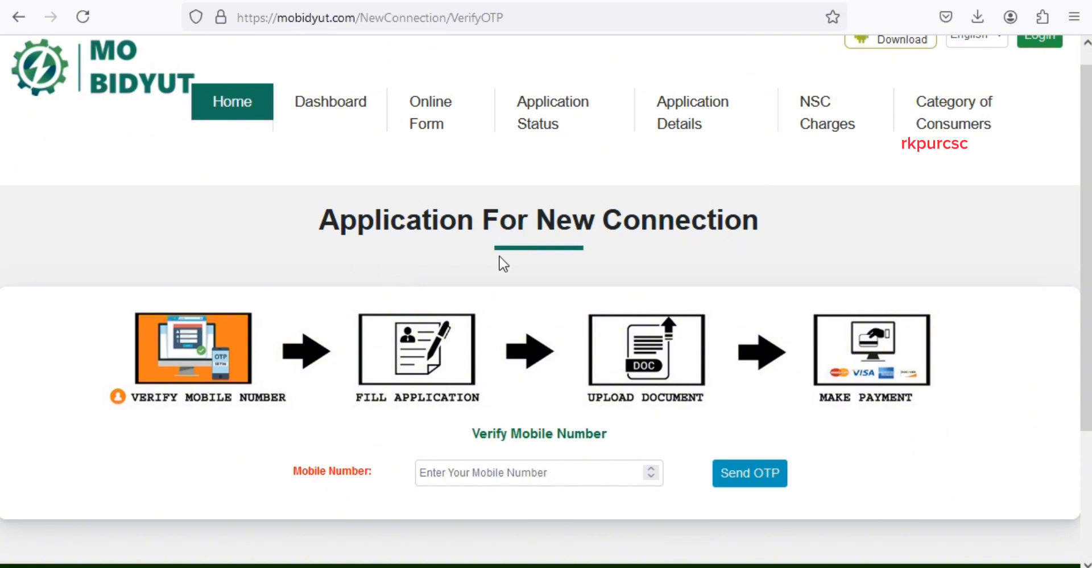
pyautogui.click(539, 473)
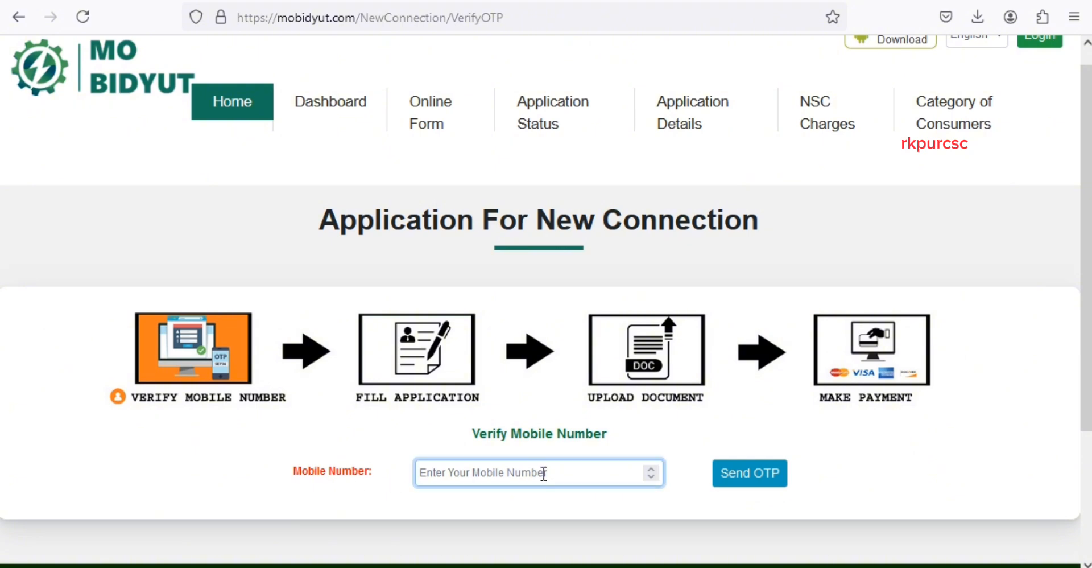
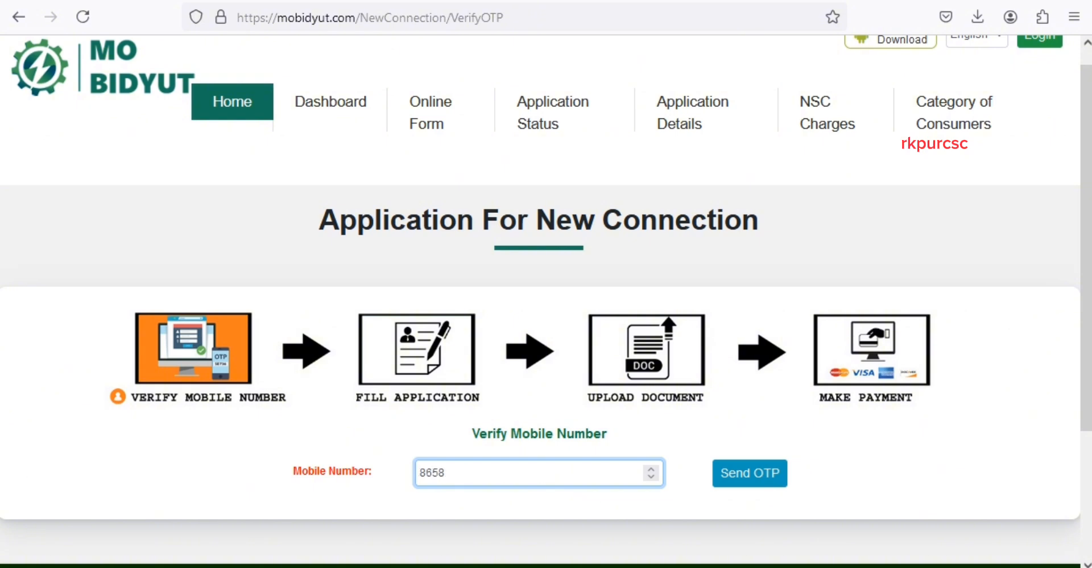
pyautogui.click(725, 481)
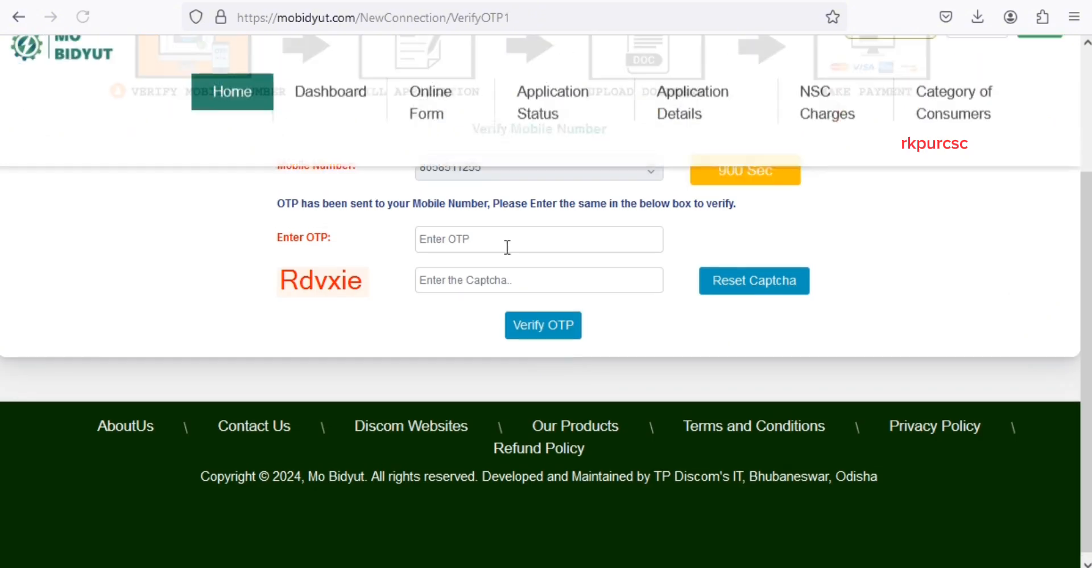
# - Verify the mobile number with the received one-time code and the captcha text
pyautogui.click(454, 239)
pyautogui.write('••••')
pyautogui.click(501, 286)
pyautogui.write('Rdvxie')
pyautogui.click(540, 325)
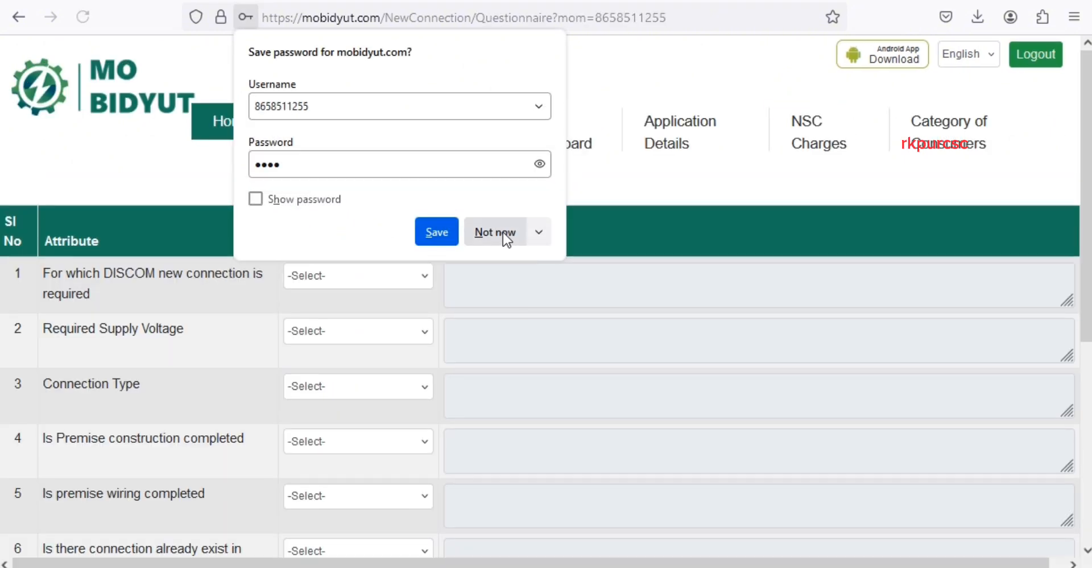
# - Decline saving the login, then choose TPNODL as DISCOM and LT 1 PH supply voltage
pyautogui.click(502, 234)
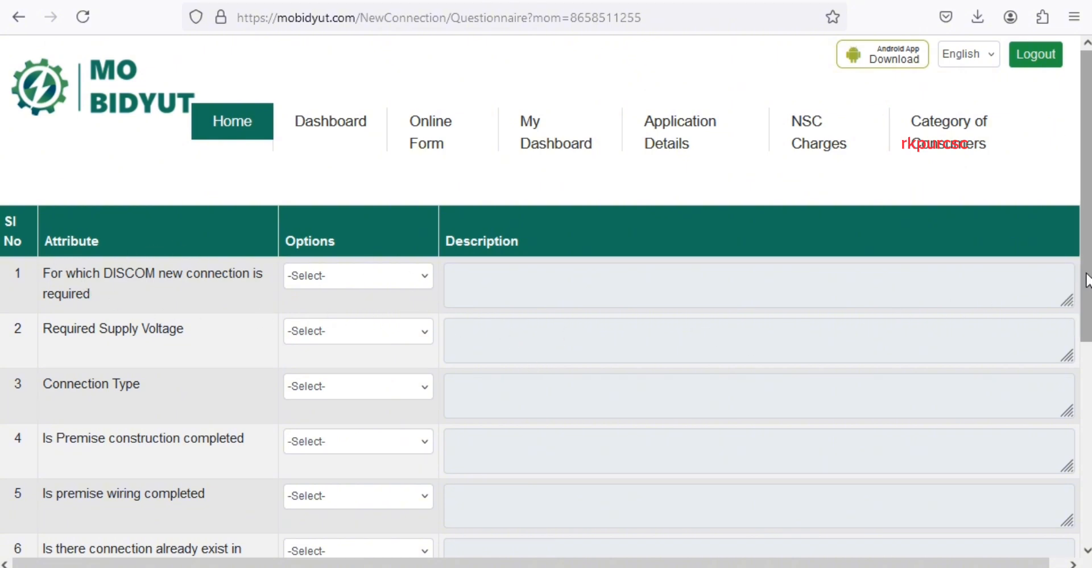
pyautogui.moveTo(1088, 280); pyautogui.dragTo(1087, 401)
pyautogui.scroll(5, 414, 354)
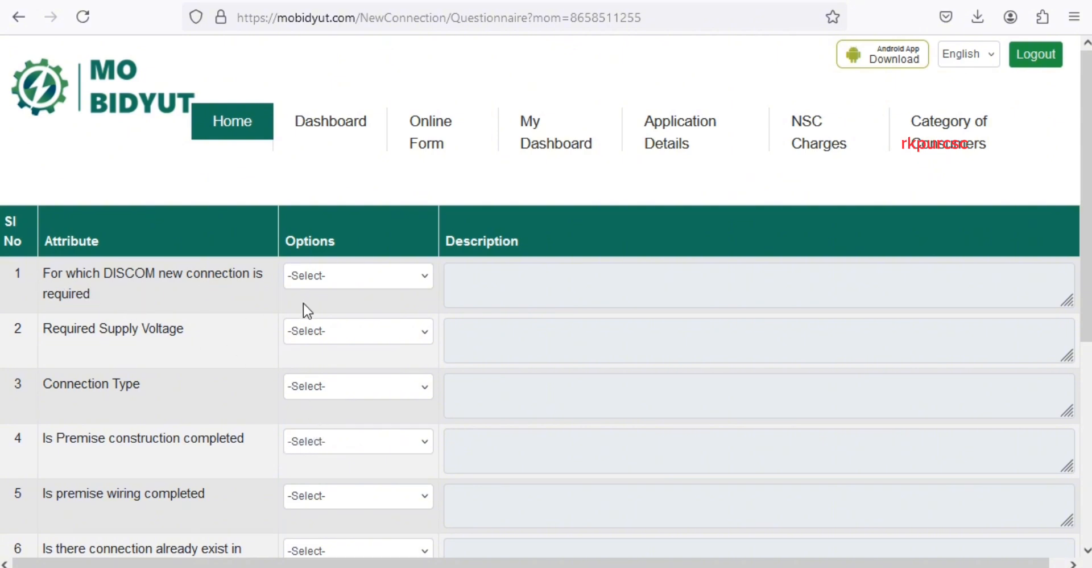
pyautogui.click(346, 282)
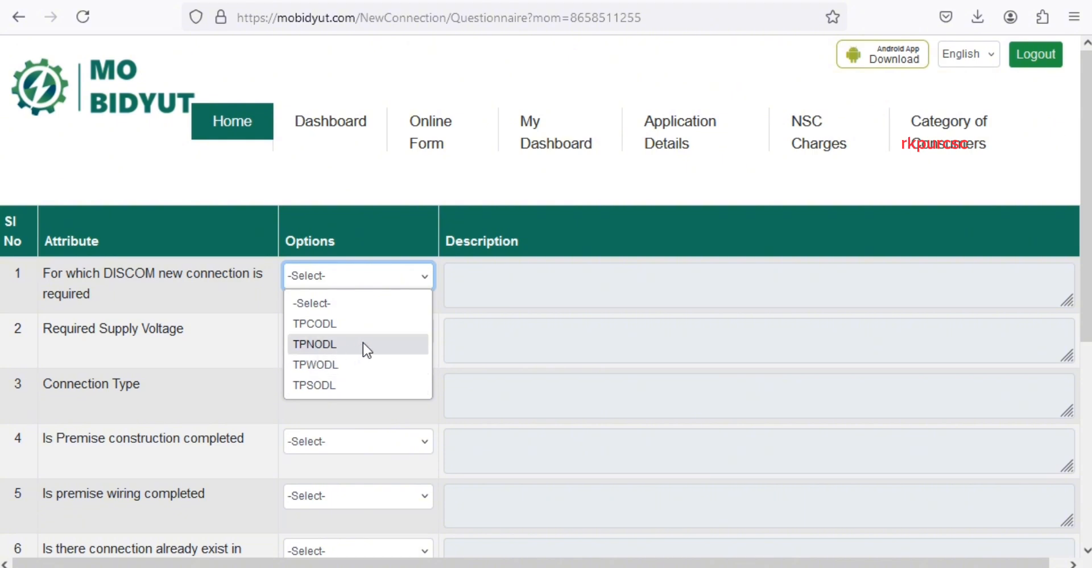
pyautogui.click(383, 343)
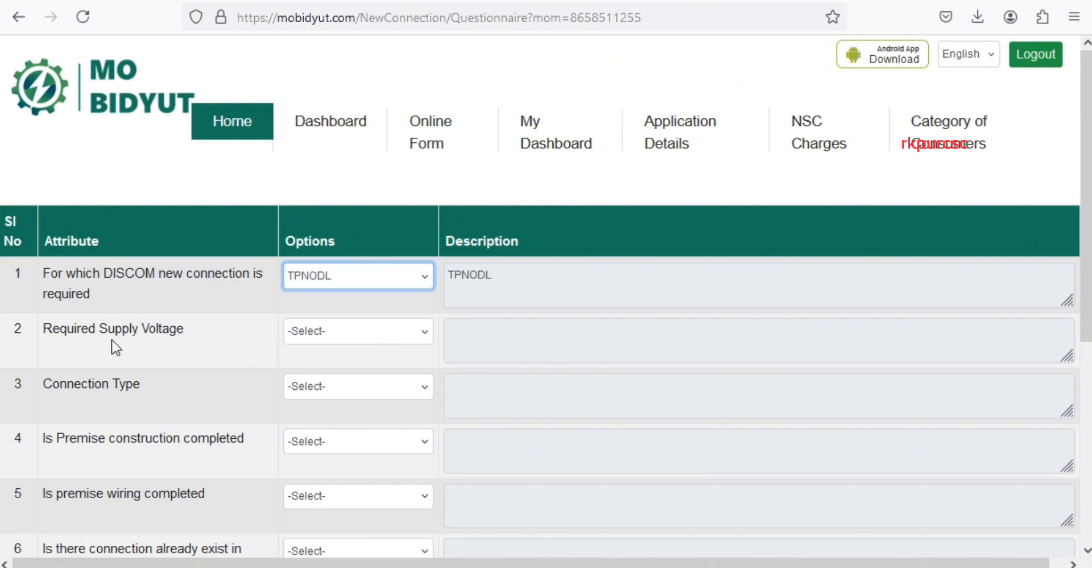
pyautogui.click(360, 341)
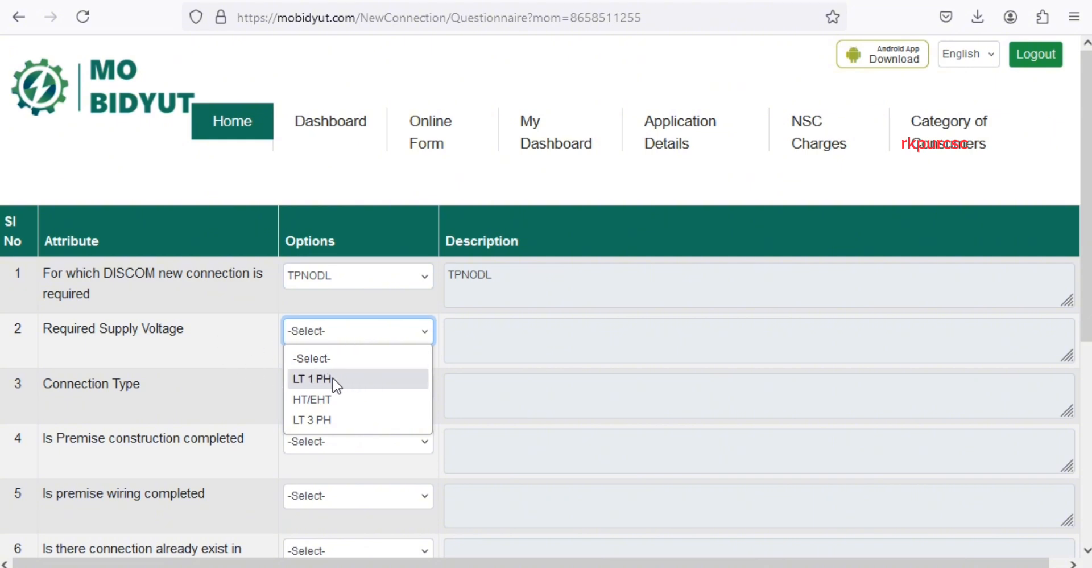
pyautogui.click(360, 379)
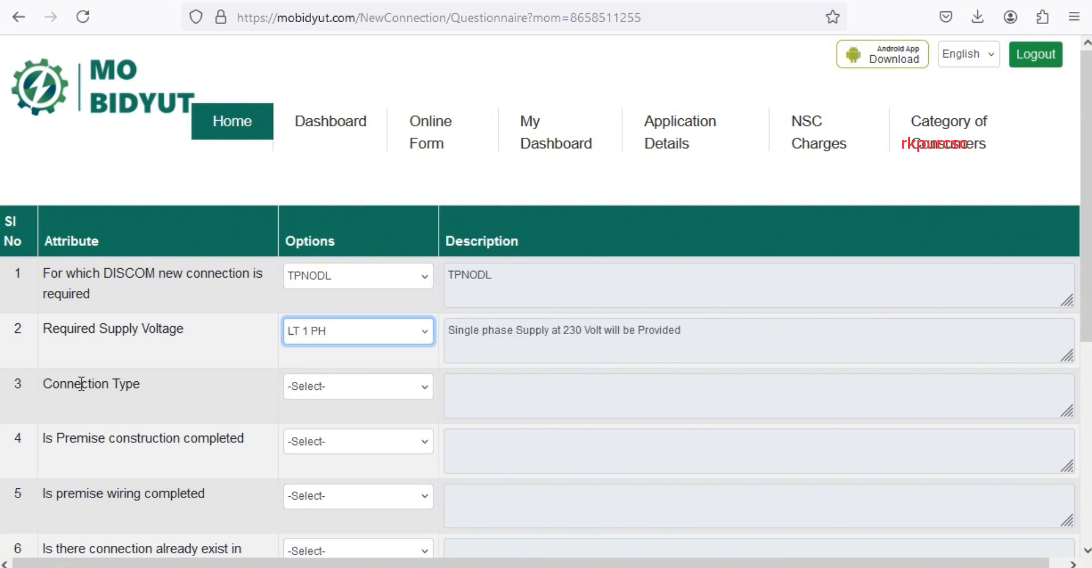
# - Set connection type to Permanent and answer Yes for premise construction and wiring completed
pyautogui.click(348, 387)
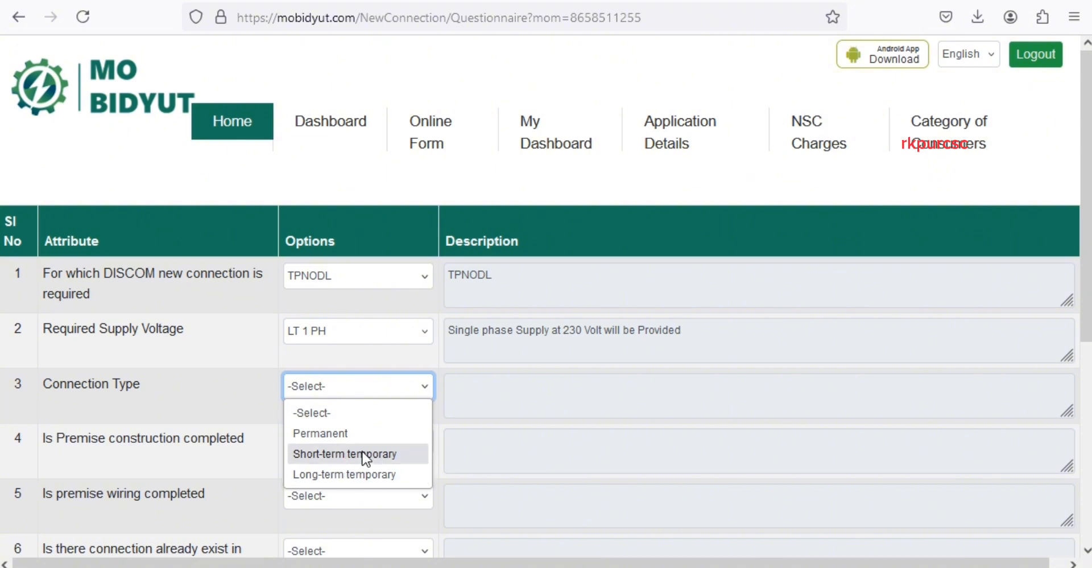
pyautogui.click(331, 435)
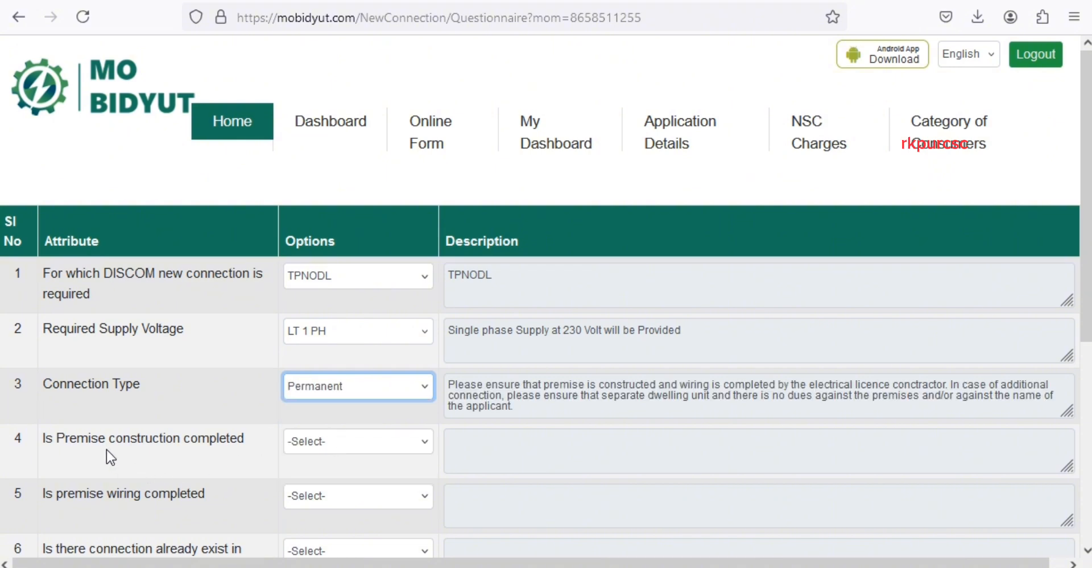
pyautogui.click(344, 444)
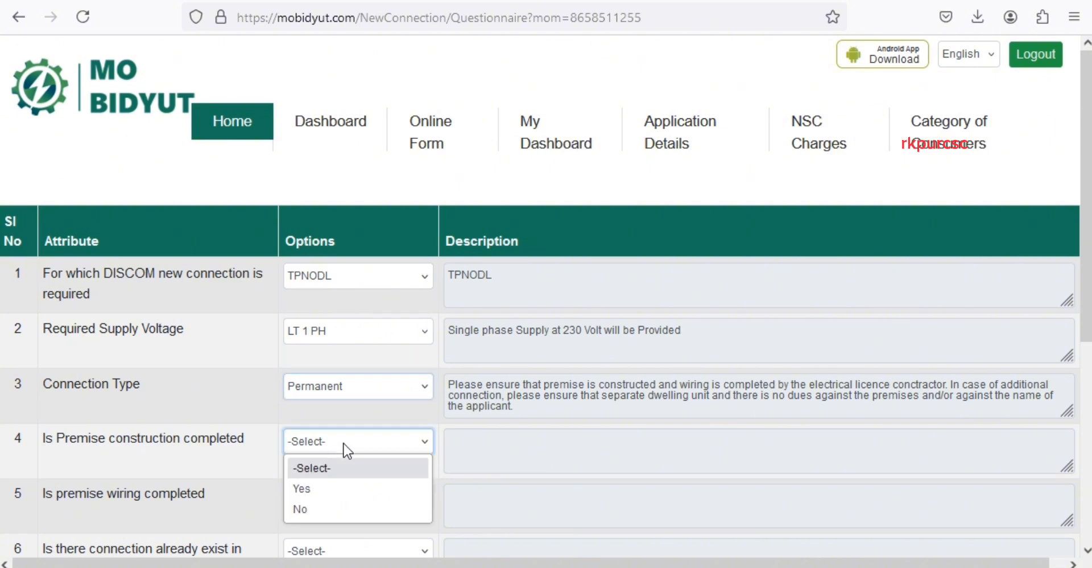
pyautogui.click(321, 490)
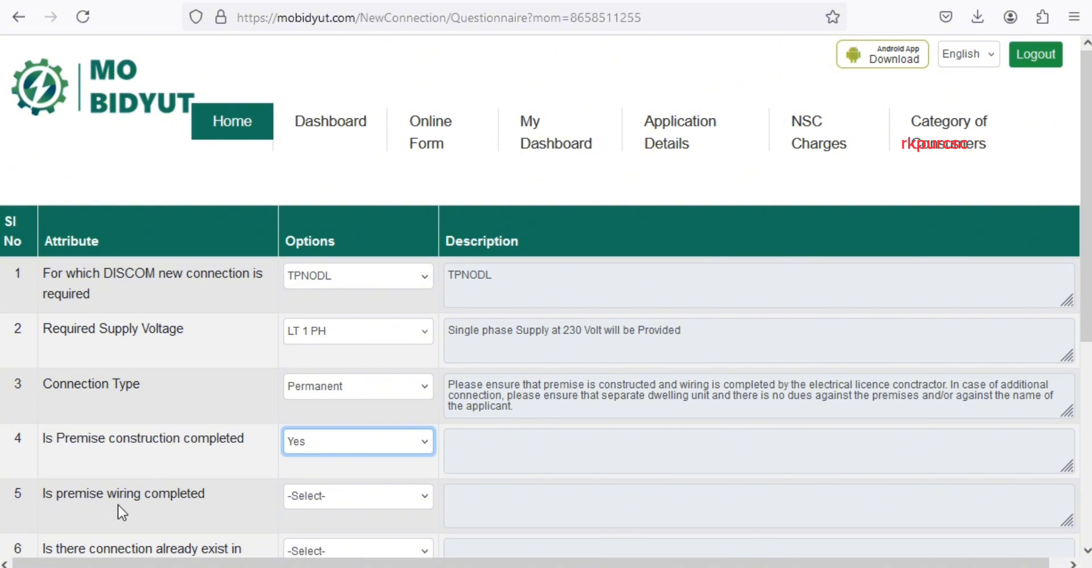
pyautogui.click(338, 508)
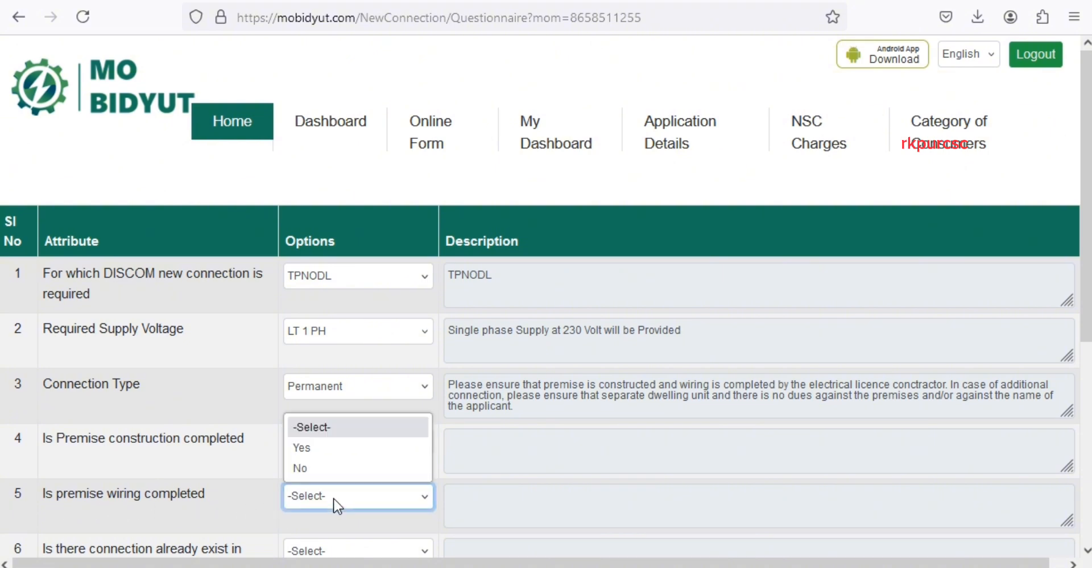
pyautogui.click(323, 455)
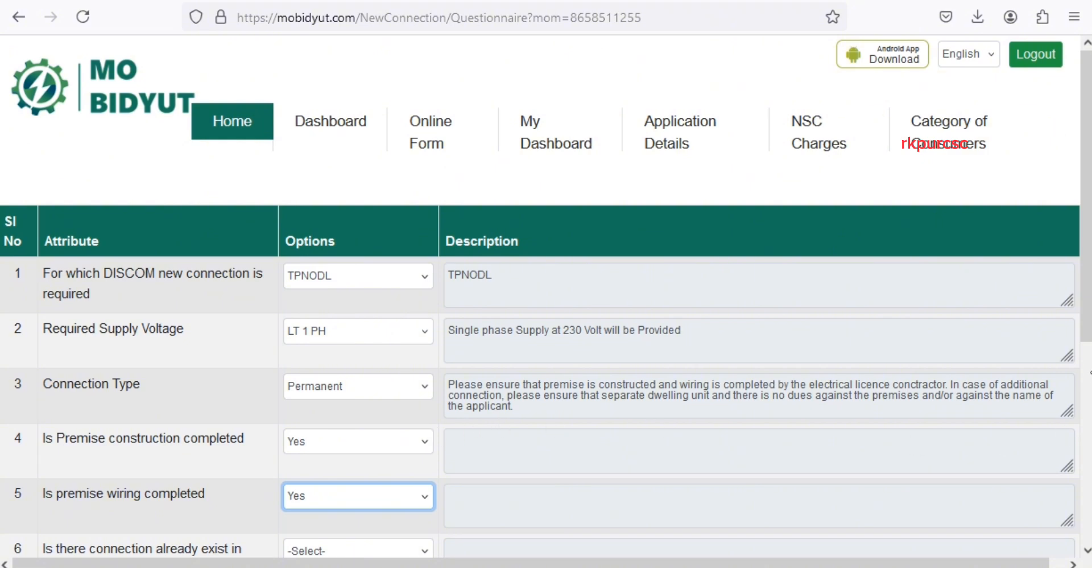
# - Answer No to existing connection and Yes to nearest pole under 30 m, then submit
pyautogui.scroll(-5, 938, 431)
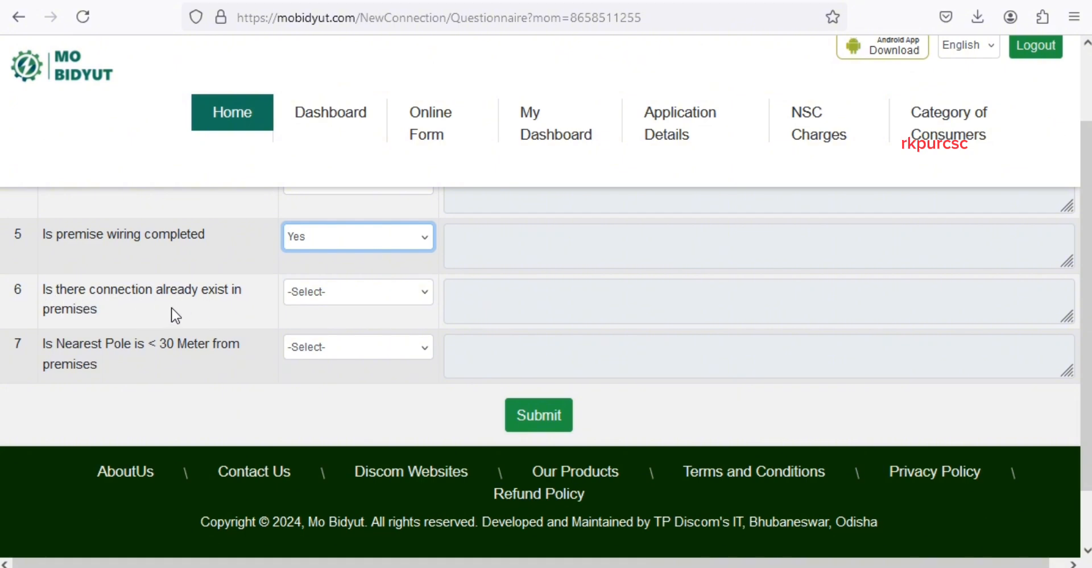
pyautogui.click(361, 294)
pyautogui.click(311, 359)
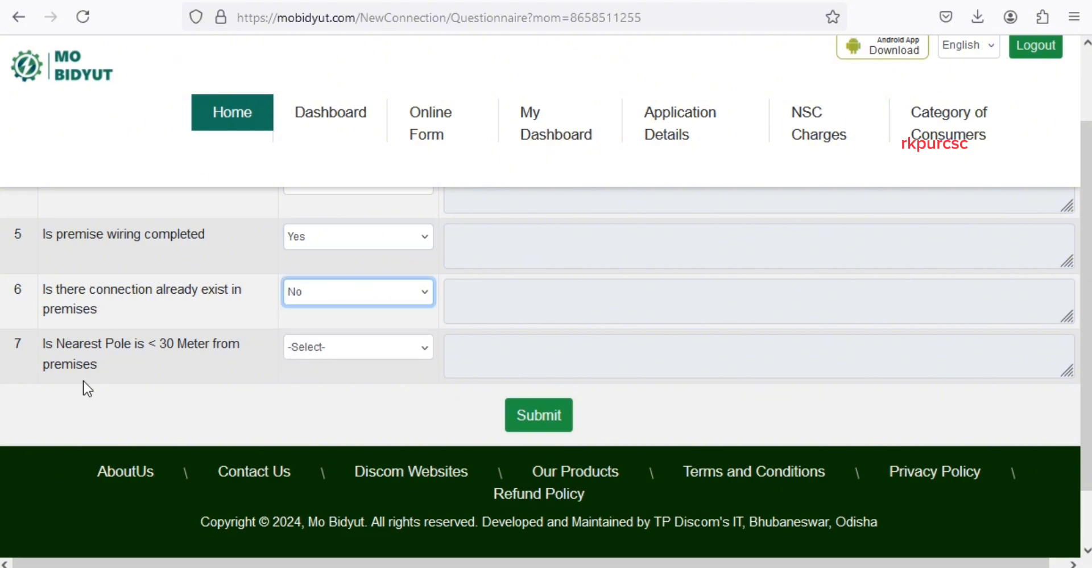
pyautogui.click(355, 348)
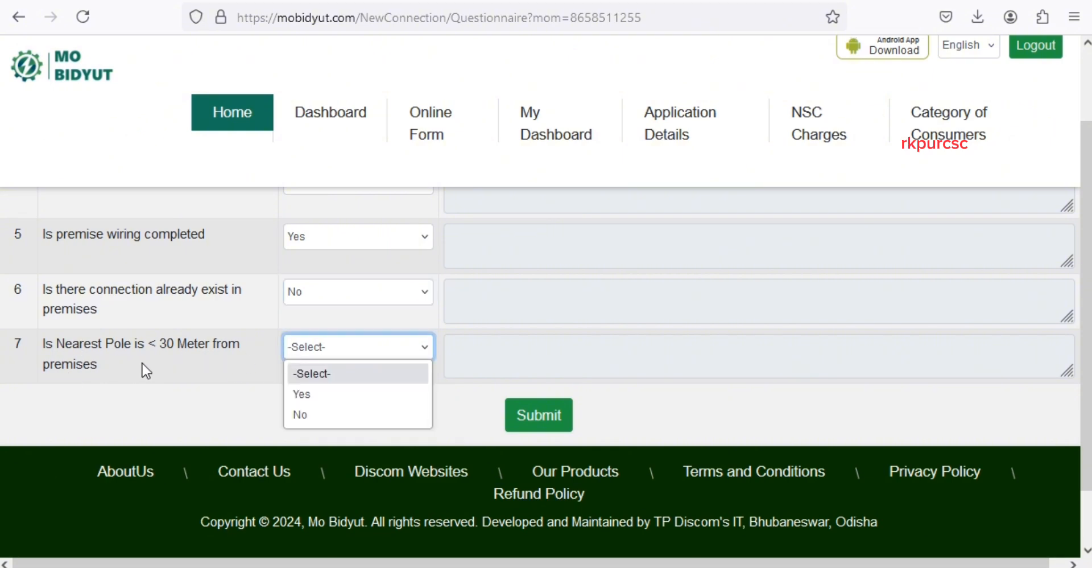
pyautogui.click(327, 396)
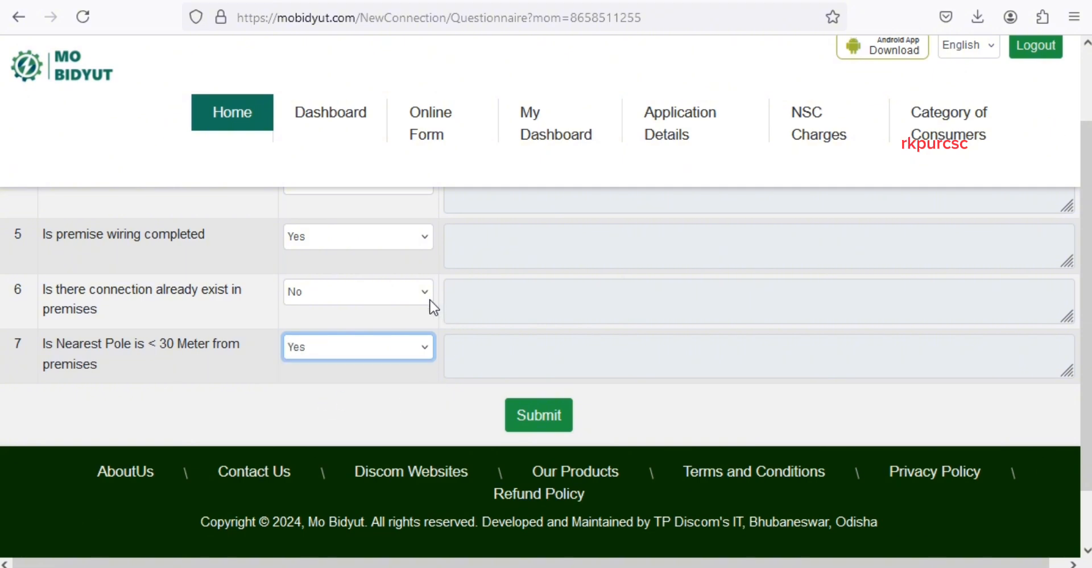
pyautogui.click(546, 423)
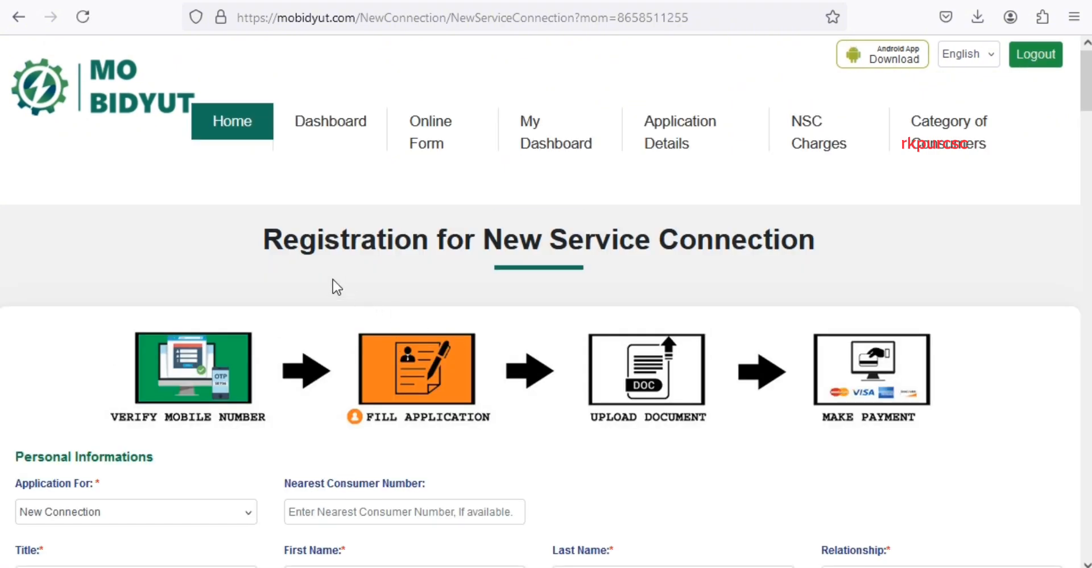
pyautogui.scroll(-1, 214, 343)
pyautogui.scroll(-5, 214, 343)
pyautogui.scroll(6, 214, 343)
pyautogui.scroll(-5, 1084, 97)
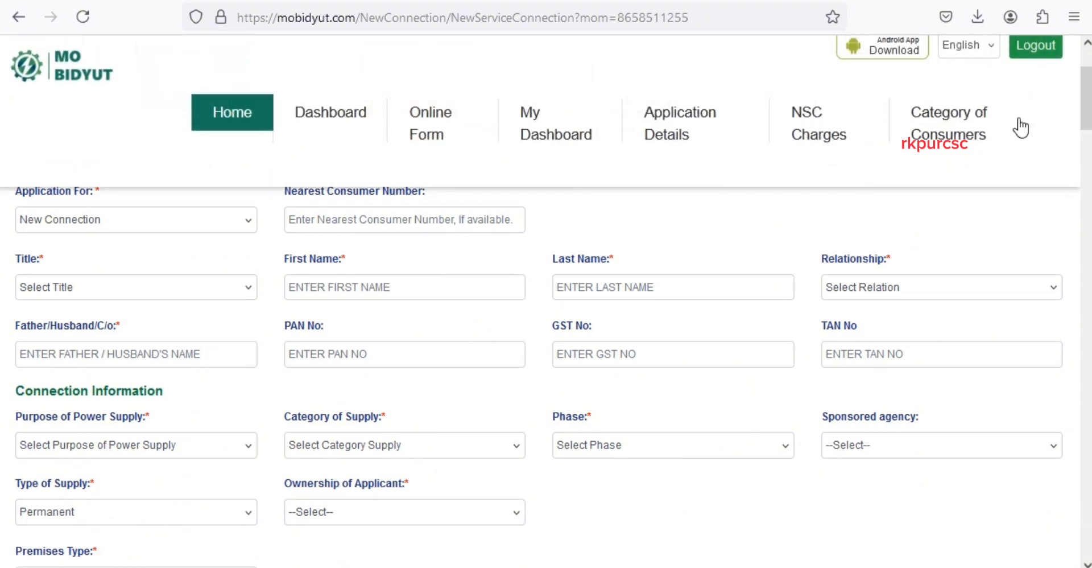
pyautogui.scroll(5, 86, 455)
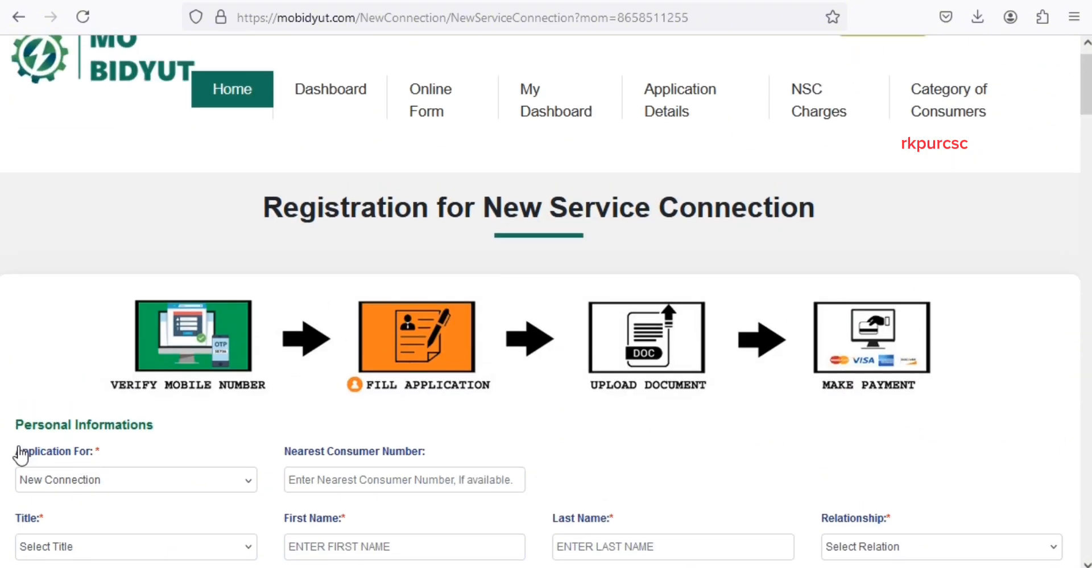
pyautogui.click(106, 483)
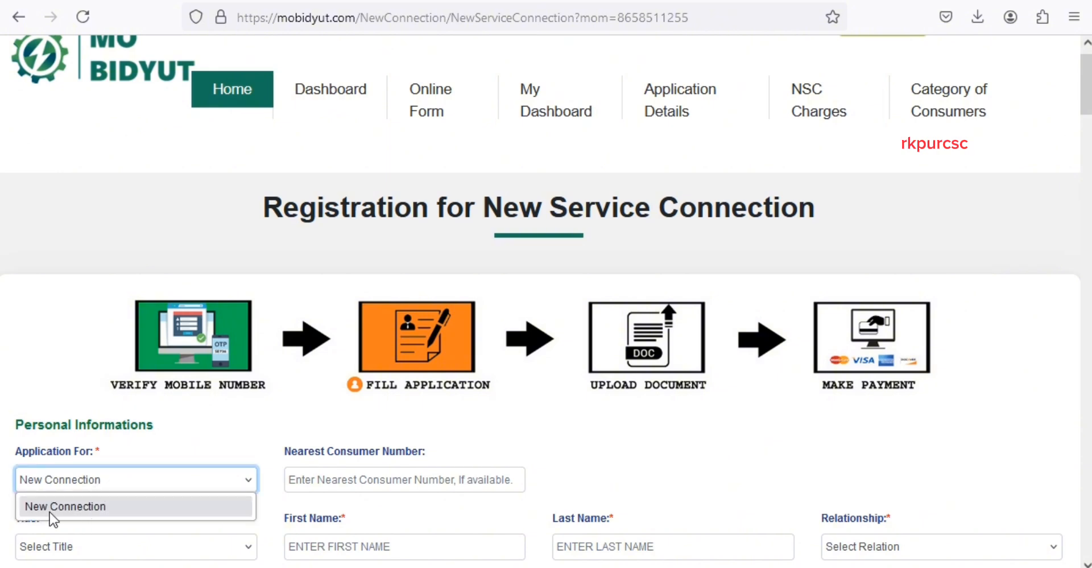
pyautogui.click(122, 488)
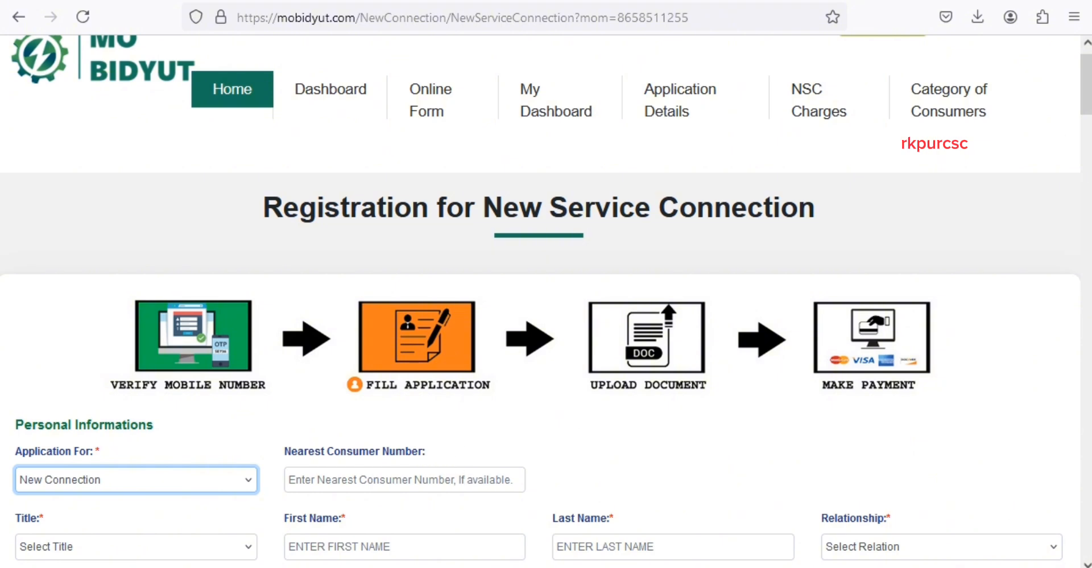
# - Choose Mr as the applicant's Title and Son of as the Relationship
pyautogui.scroll(-5, 546, 342)
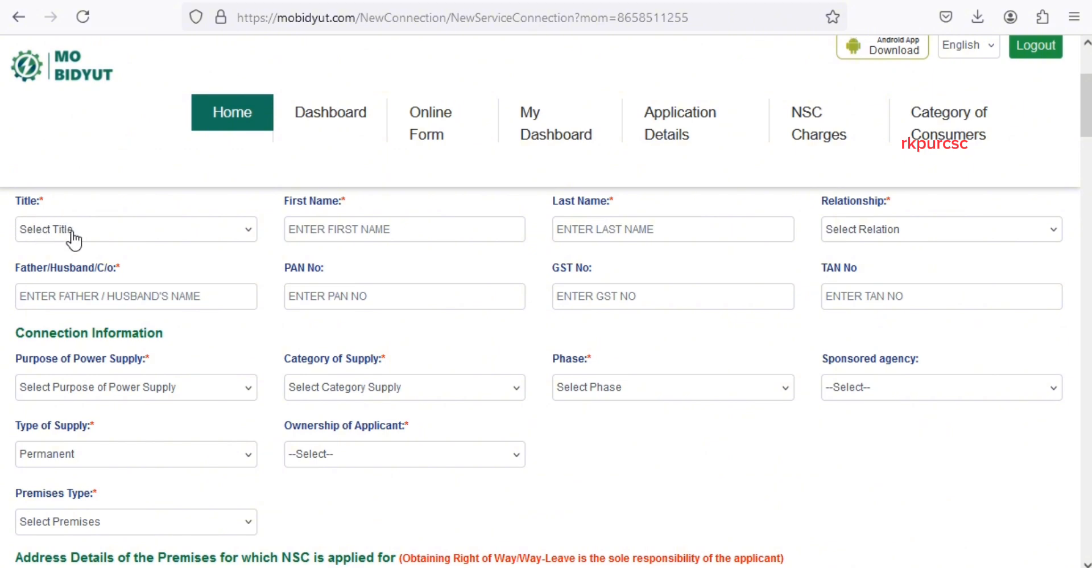
pyautogui.click(98, 232)
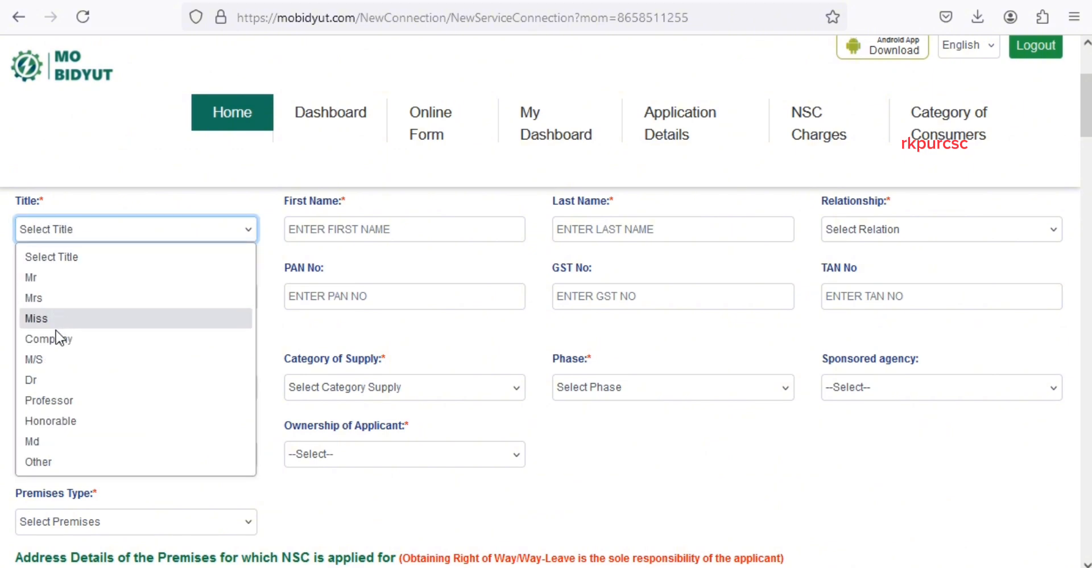
pyautogui.click(59, 279)
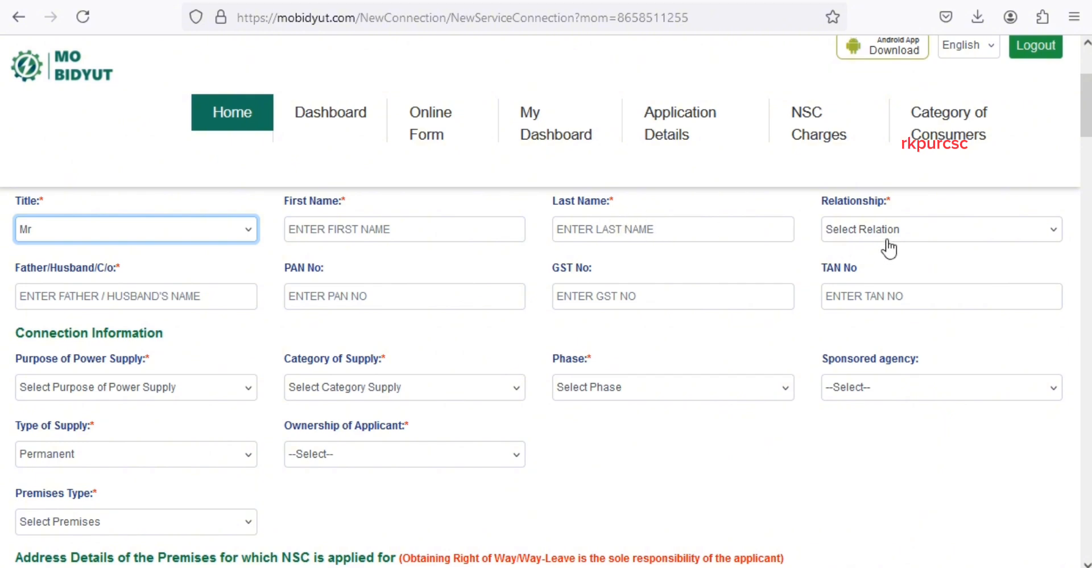
pyautogui.click(917, 235)
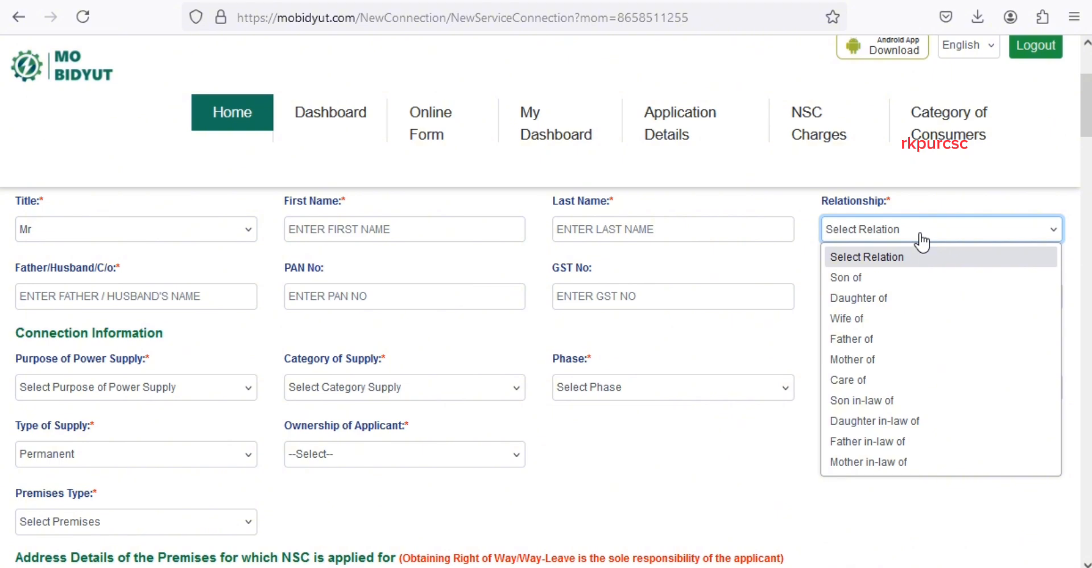
pyautogui.click(871, 280)
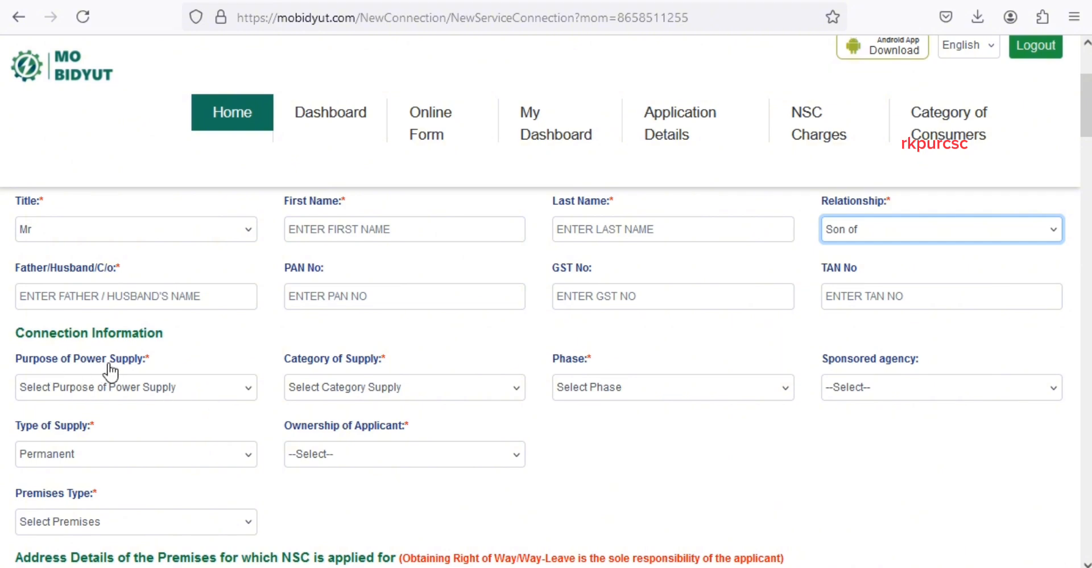
pyautogui.click(191, 392)
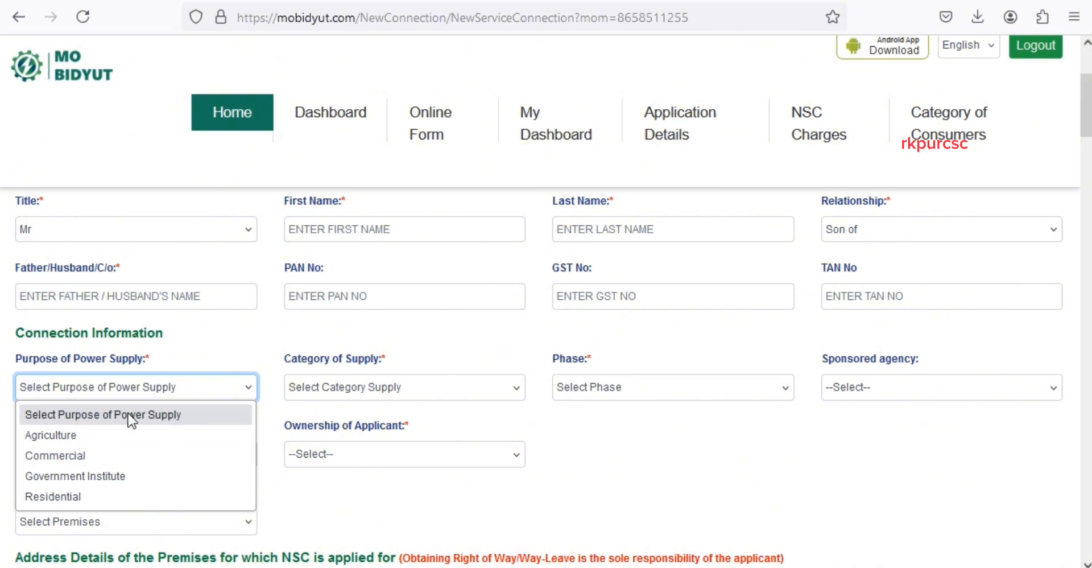
# - Set purpose Residential, category Domestic Single Phase, Single Phase, Self sponsored, and Permanent supply
pyautogui.click(77, 500)
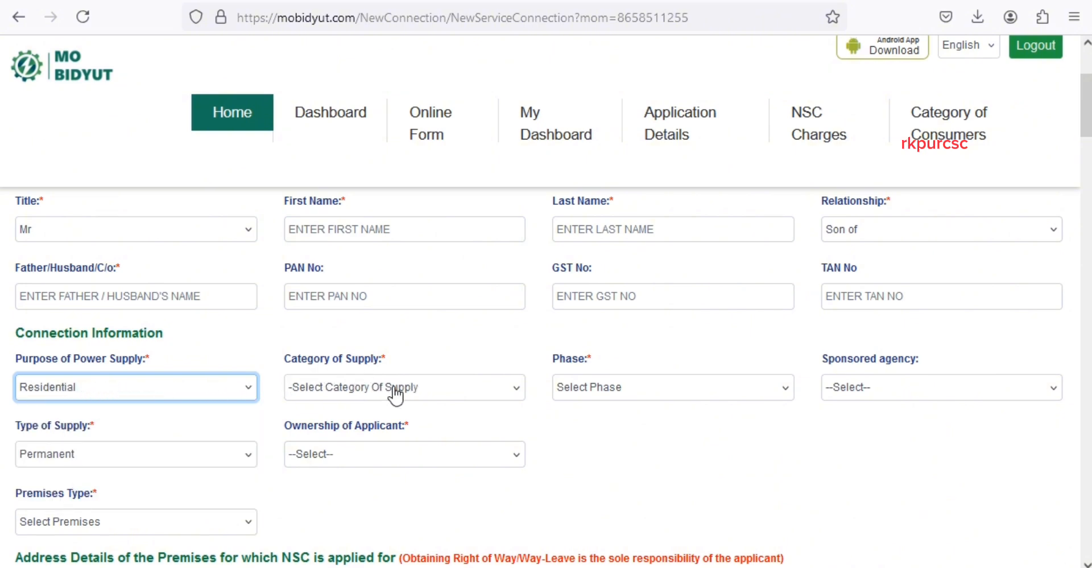
pyautogui.click(455, 391)
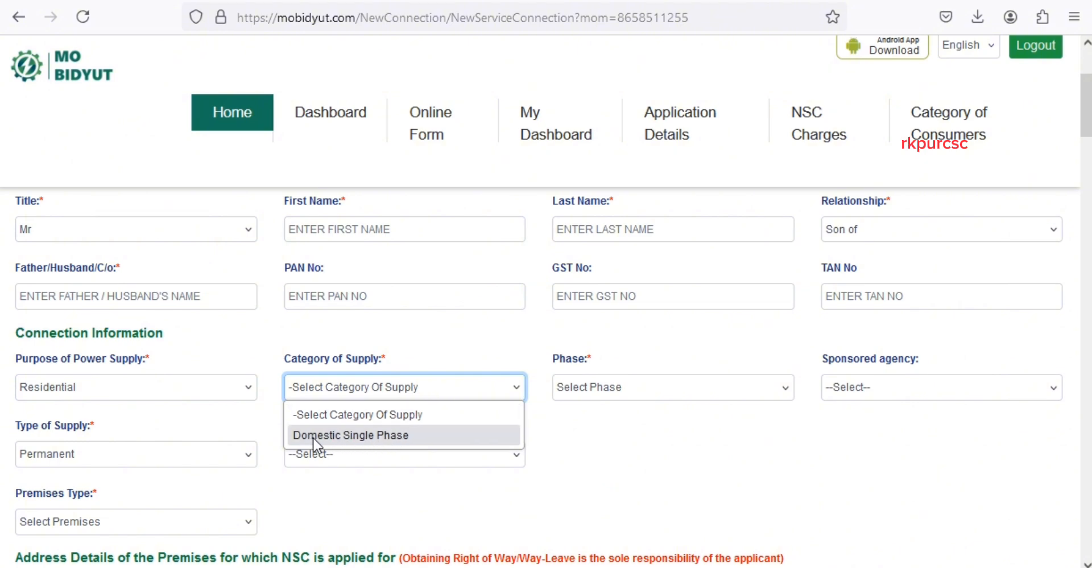
pyautogui.click(439, 440)
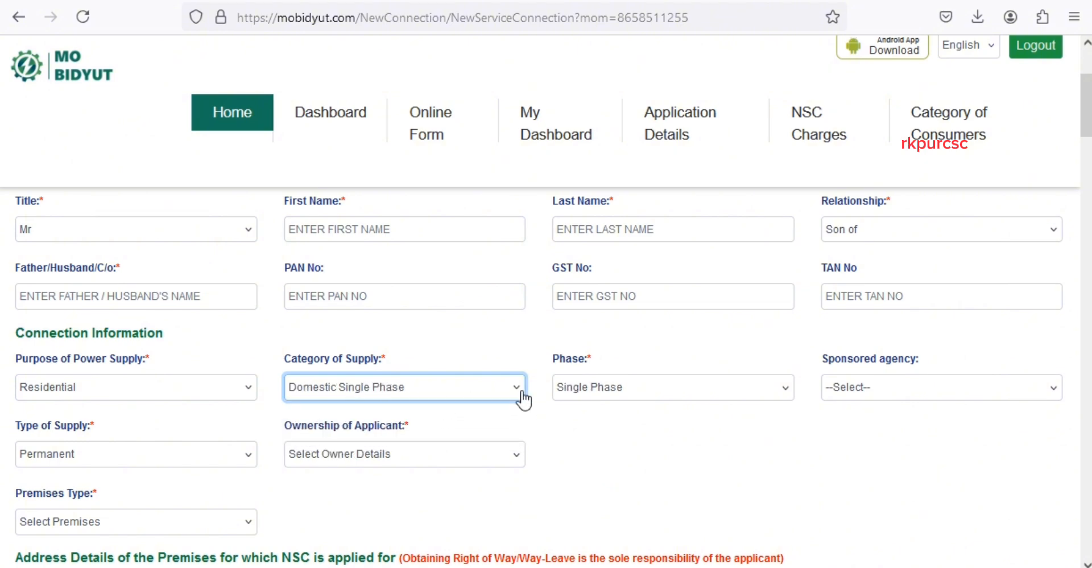
pyautogui.click(669, 392)
pyautogui.click(701, 389)
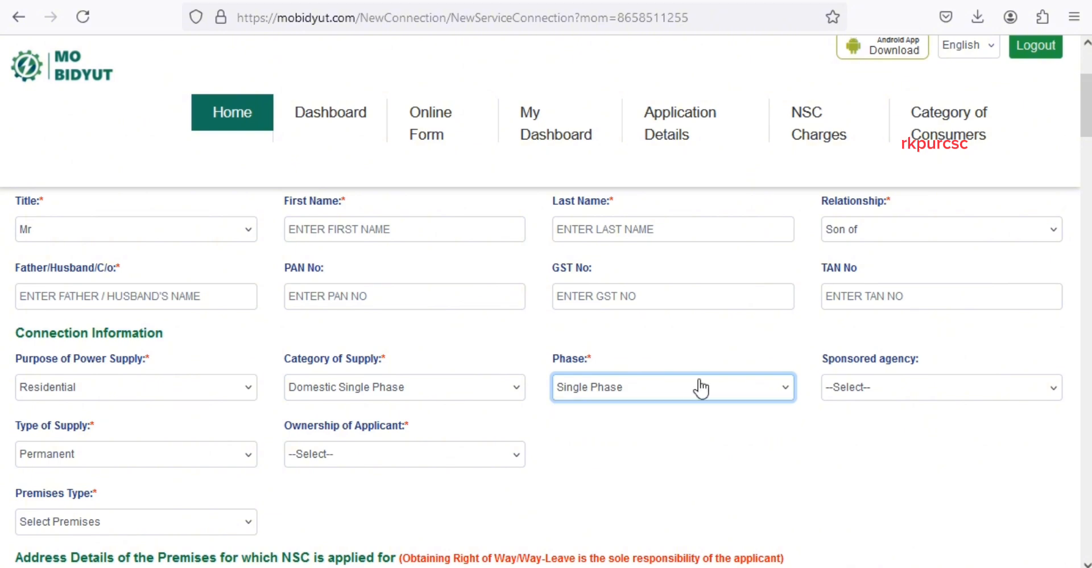
pyautogui.click(899, 393)
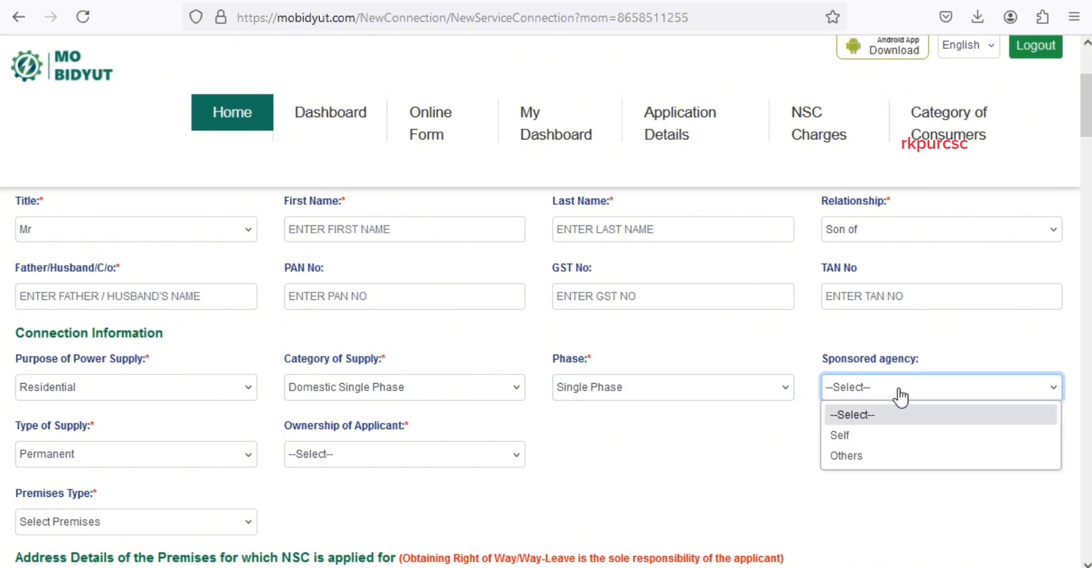
pyautogui.click(860, 436)
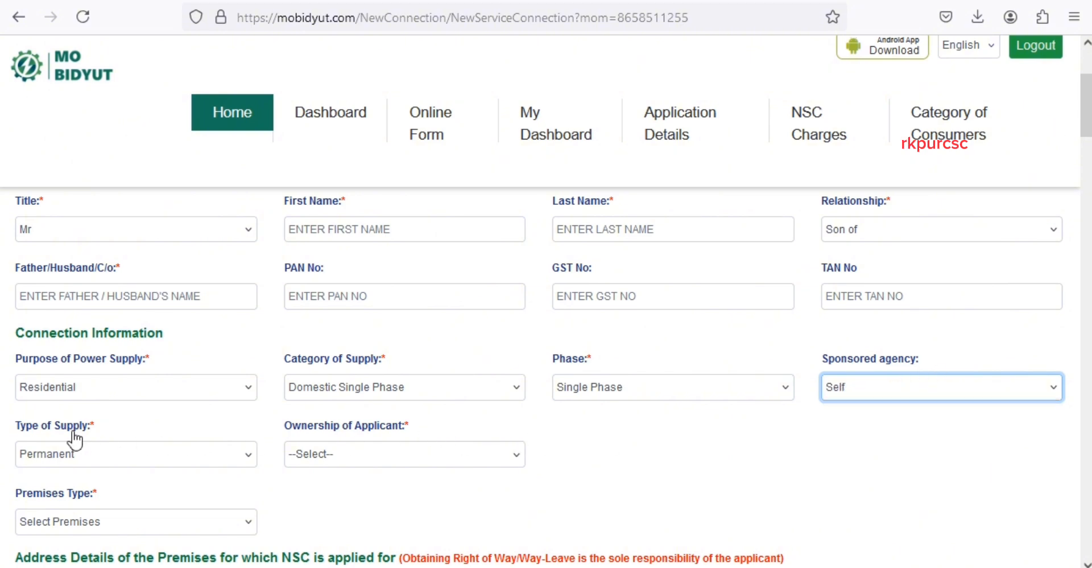
pyautogui.click(155, 453)
pyautogui.click(118, 477)
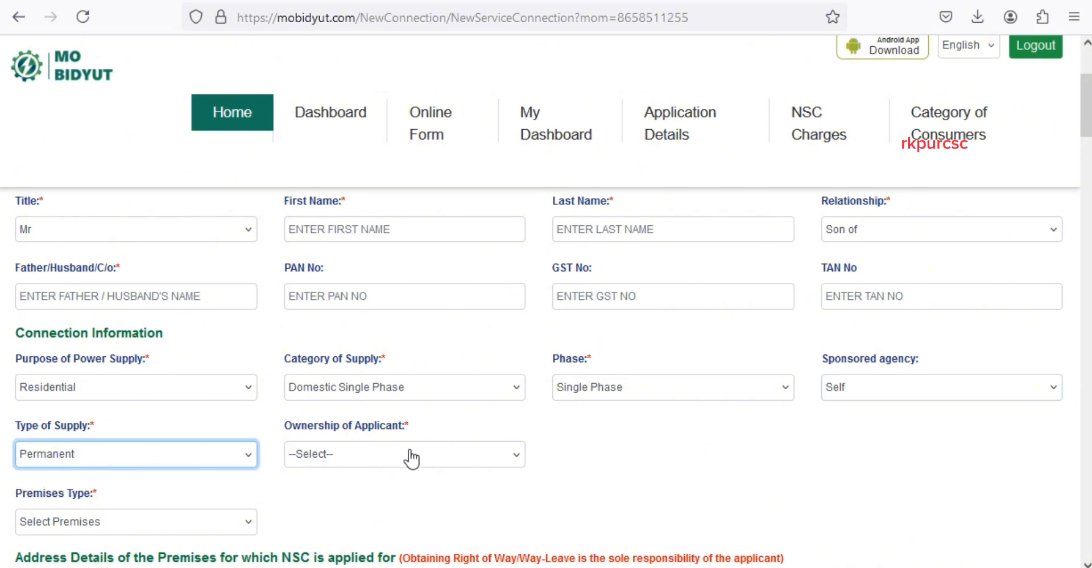
pyautogui.click(477, 455)
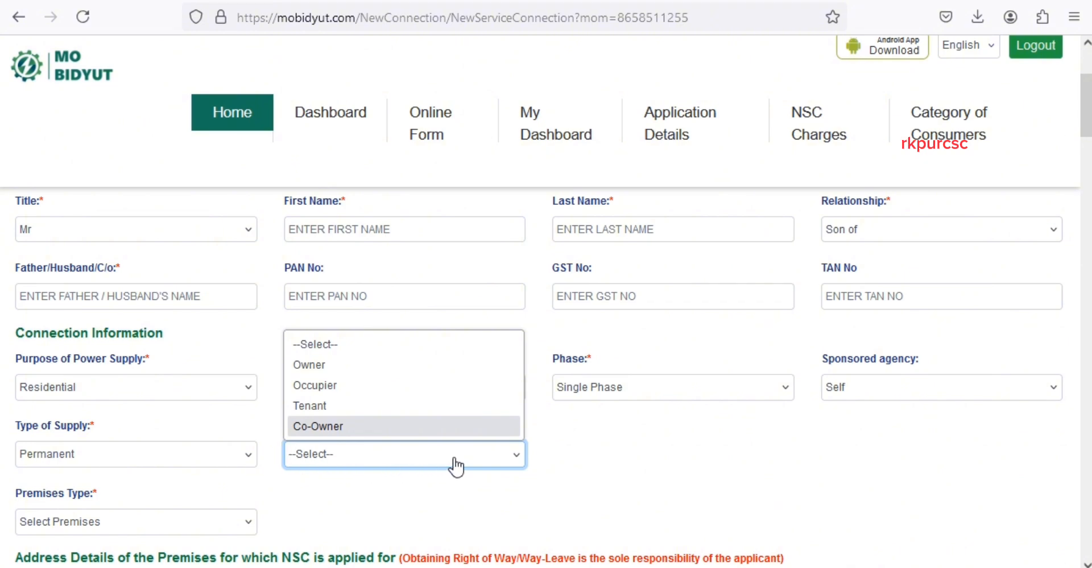
pyautogui.click(485, 454)
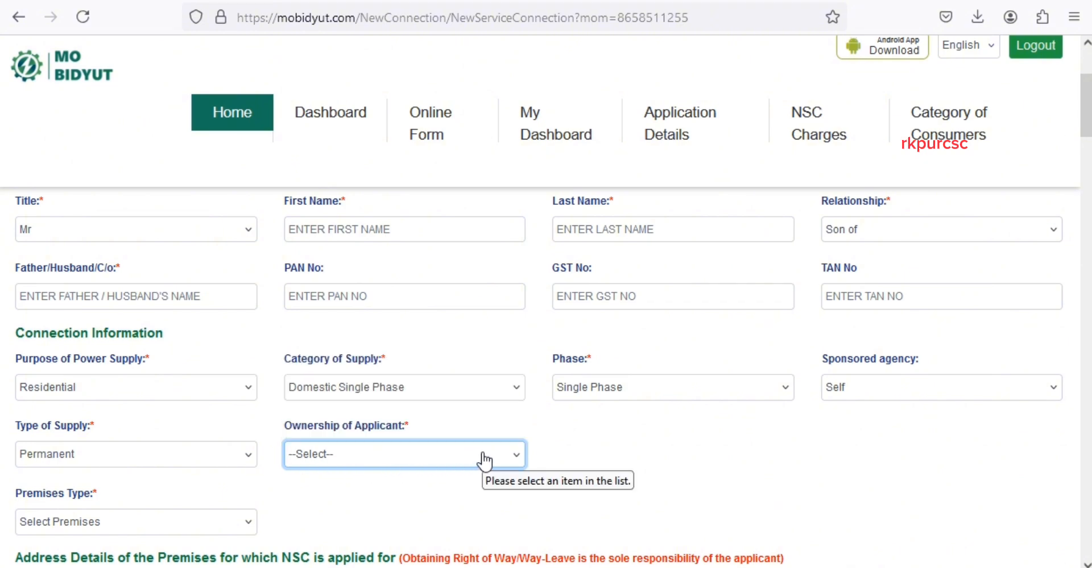
pyautogui.click(484, 455)
# - Set applicant ownership to Owner and Premises Type to Individual Premise
pyautogui.click(398, 365)
pyautogui.scroll(-2, 129, 445)
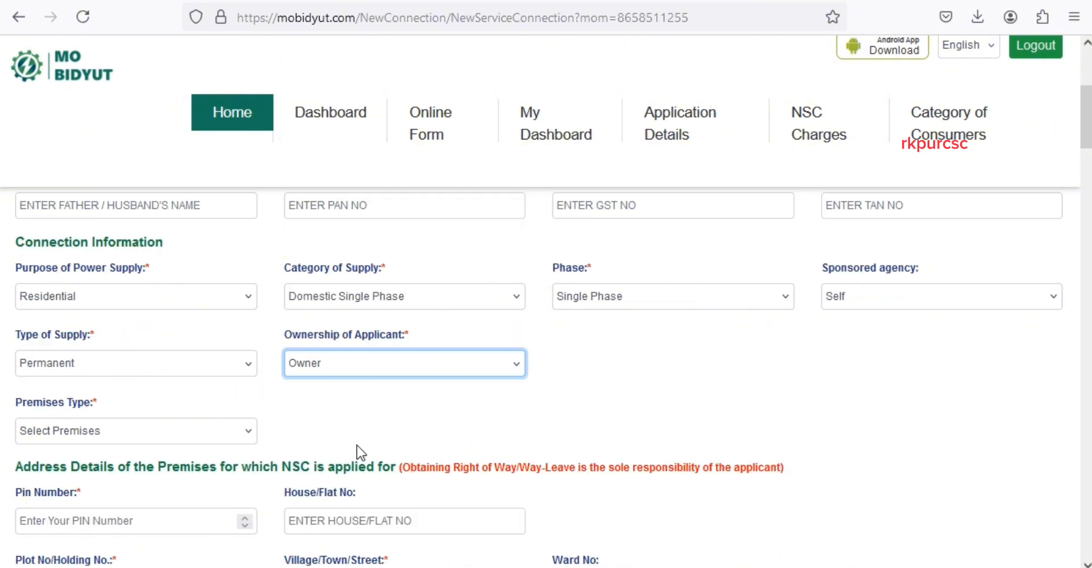
pyautogui.scroll(-2, 239, 392)
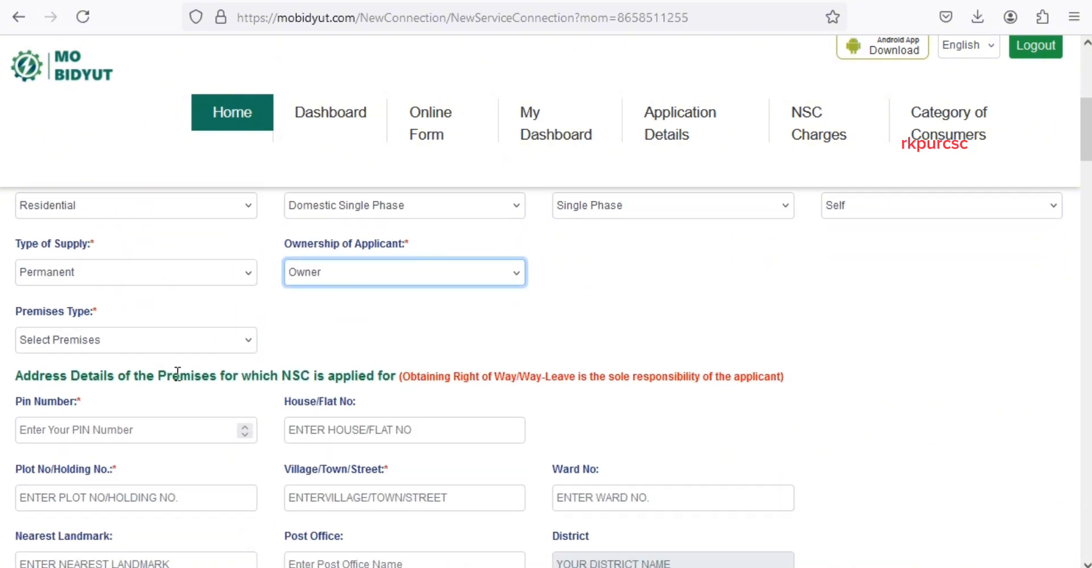
pyautogui.click(160, 344)
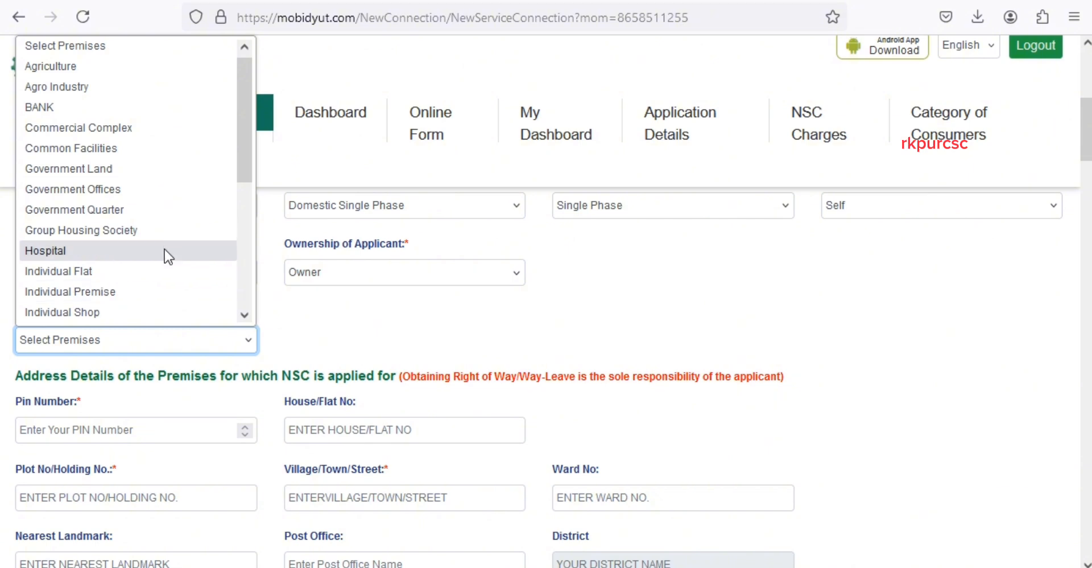
pyautogui.scroll(-4, 136, 245)
pyautogui.scroll(4, 108, 271)
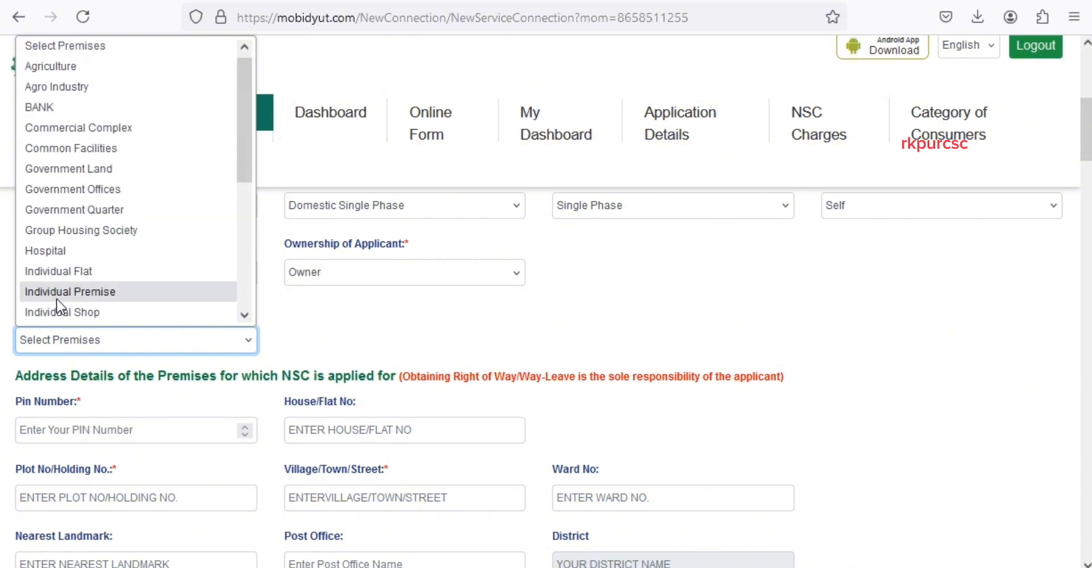
pyautogui.click(94, 293)
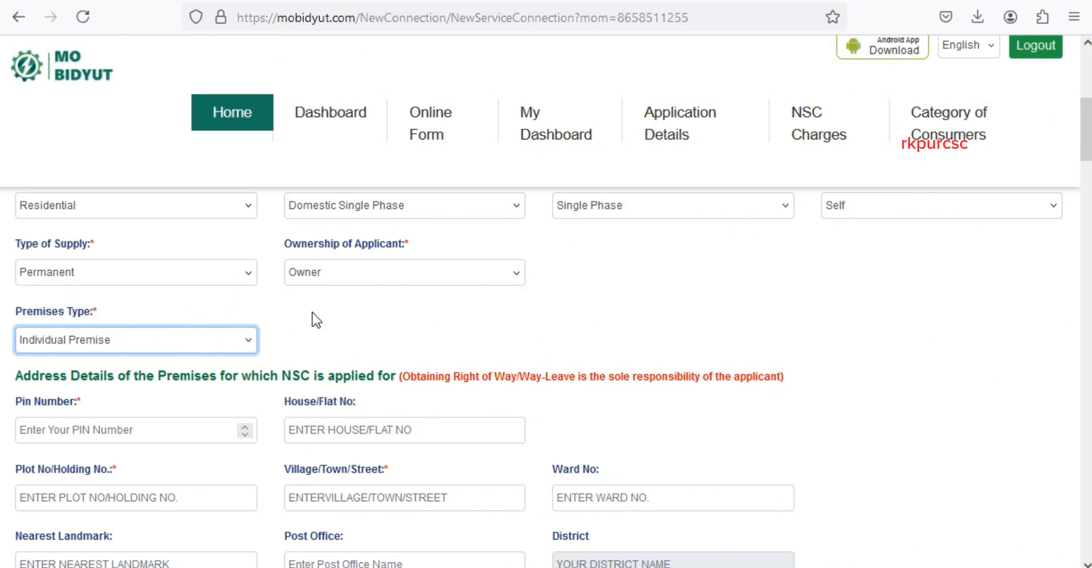
pyautogui.scroll(-3, 309, 319)
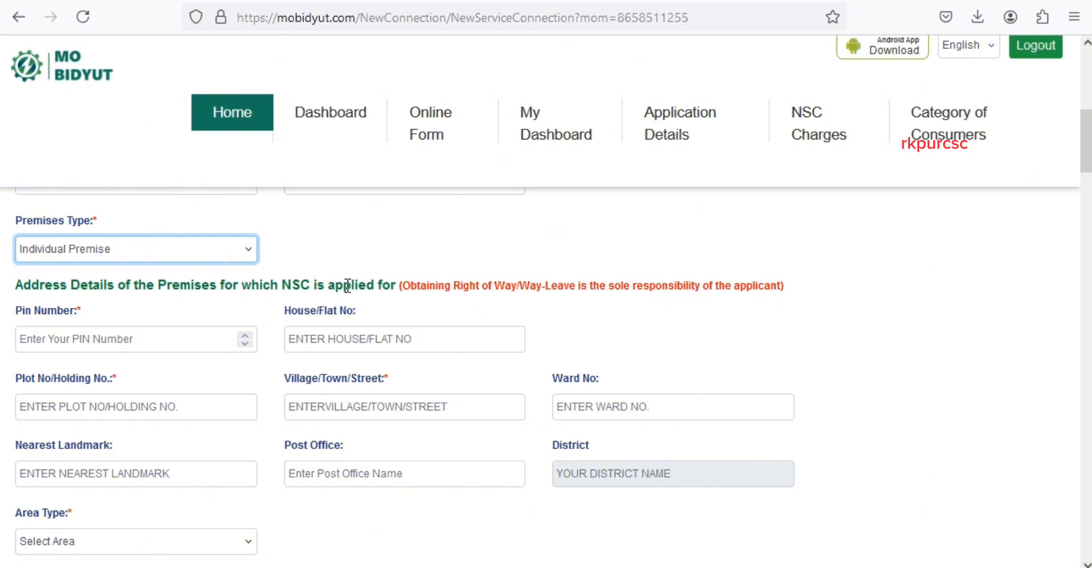
pyautogui.click(45, 341)
# - Select Pundal as the premises area by searching 'pun' in the Area list
pyautogui.scroll(-3, 163, 341)
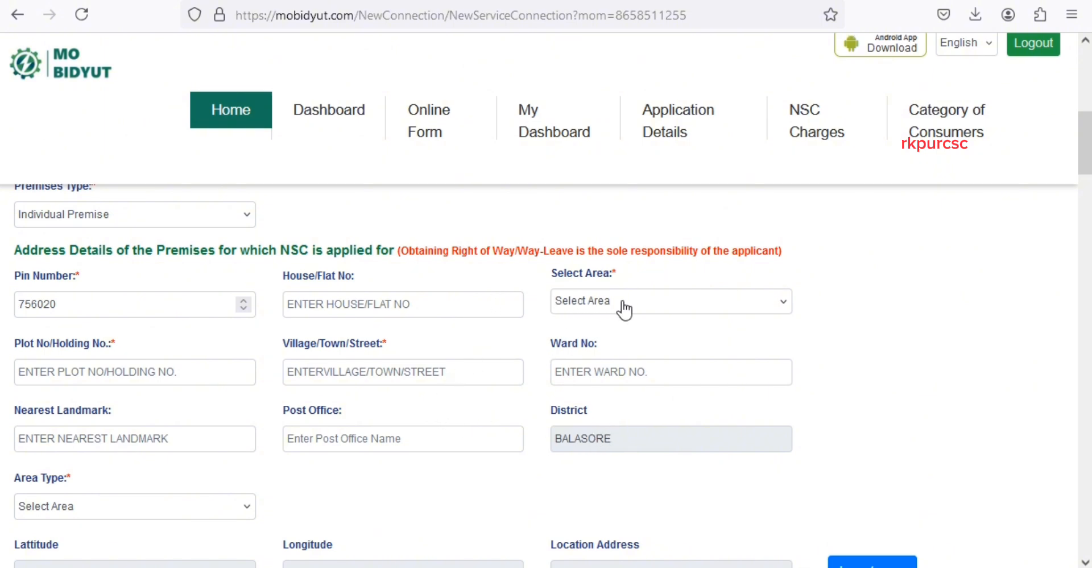
pyautogui.click(663, 301)
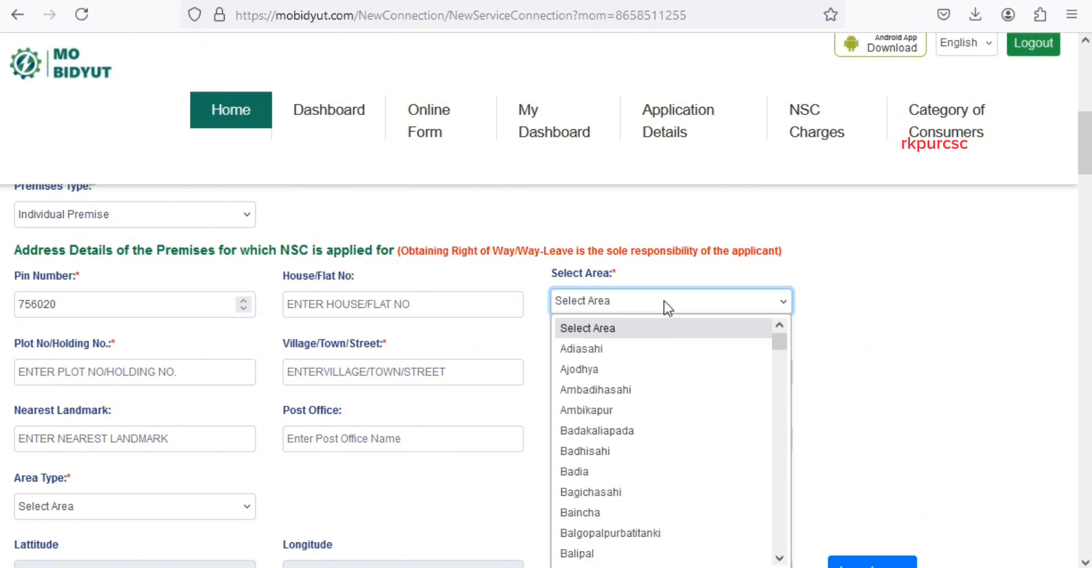
pyautogui.write('pun')
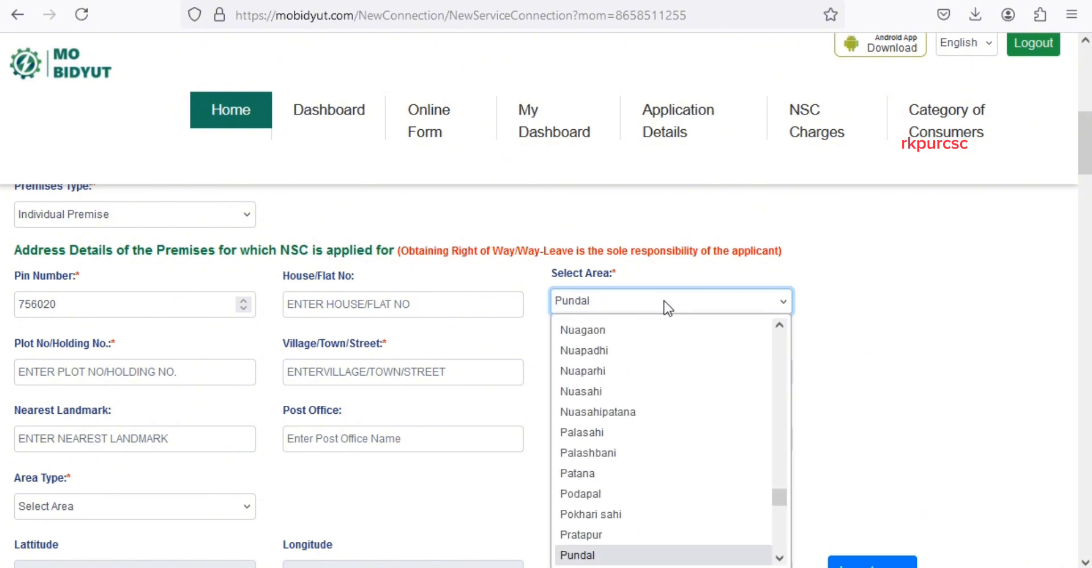
pyautogui.press('Return')
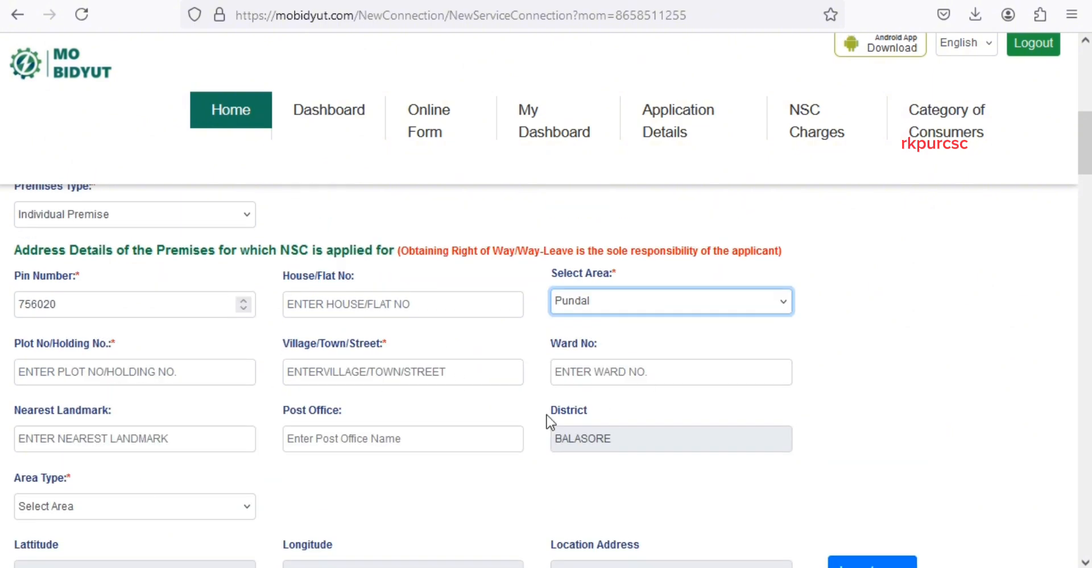
pyautogui.scroll(-3, 173, 371)
# - Tick 'Connection address is same as Communication Address' and review the TPNODL utility details
pyautogui.click(131, 322)
pyautogui.click(123, 370)
pyautogui.scroll(-4, 349, 341)
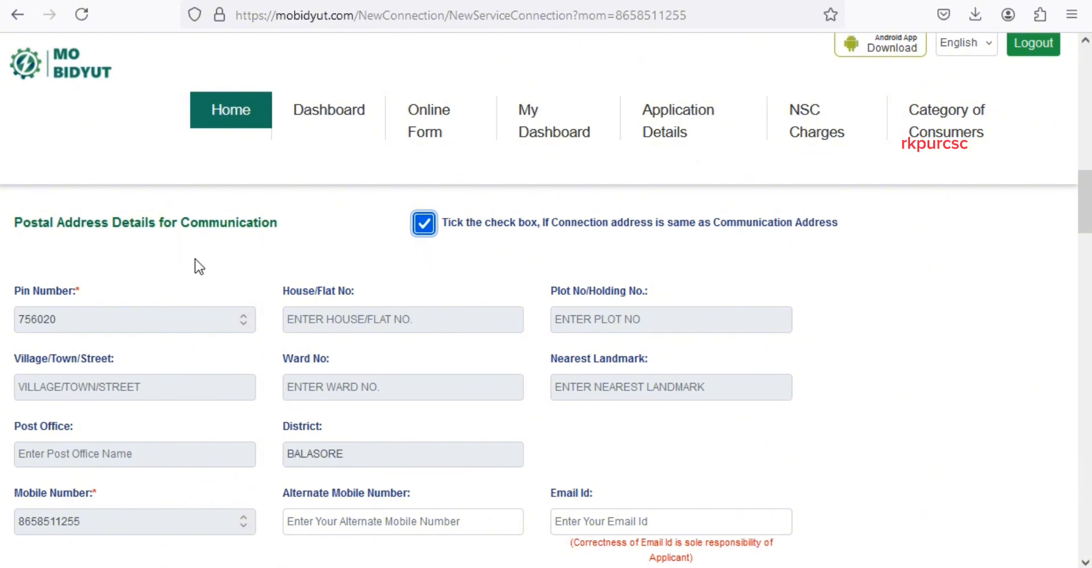
pyautogui.scroll(-2, 206, 279)
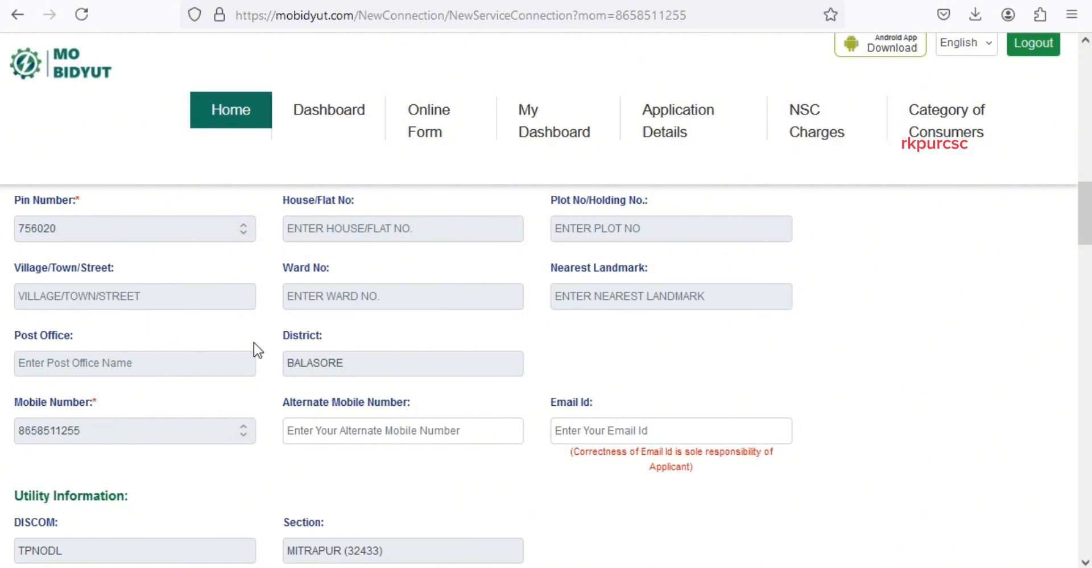
pyautogui.scroll(3, 268, 353)
pyautogui.scroll(3, 272, 353)
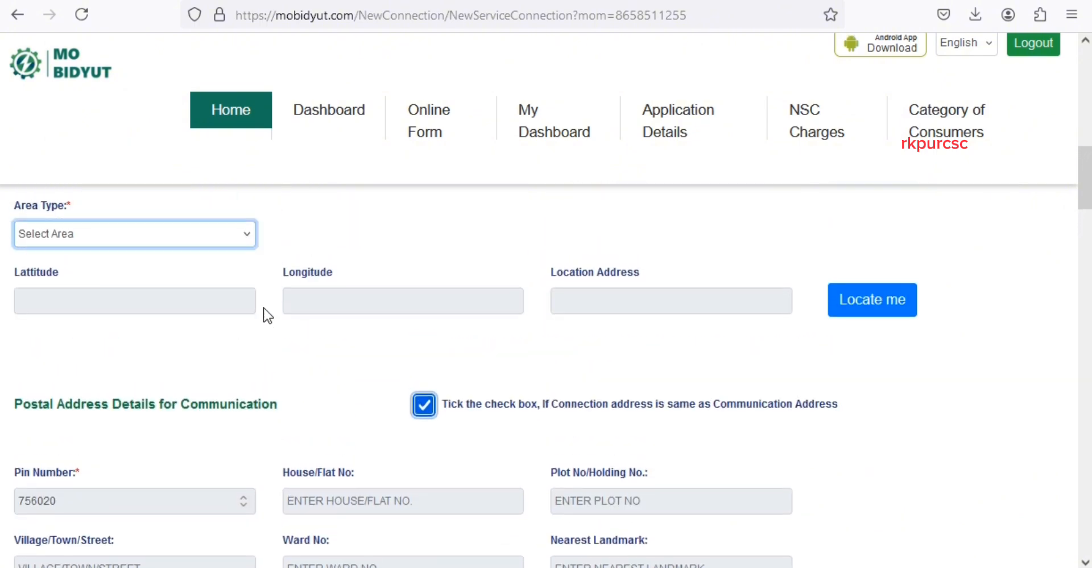
pyautogui.click(426, 413)
pyautogui.click(424, 414)
pyautogui.scroll(-3, 247, 378)
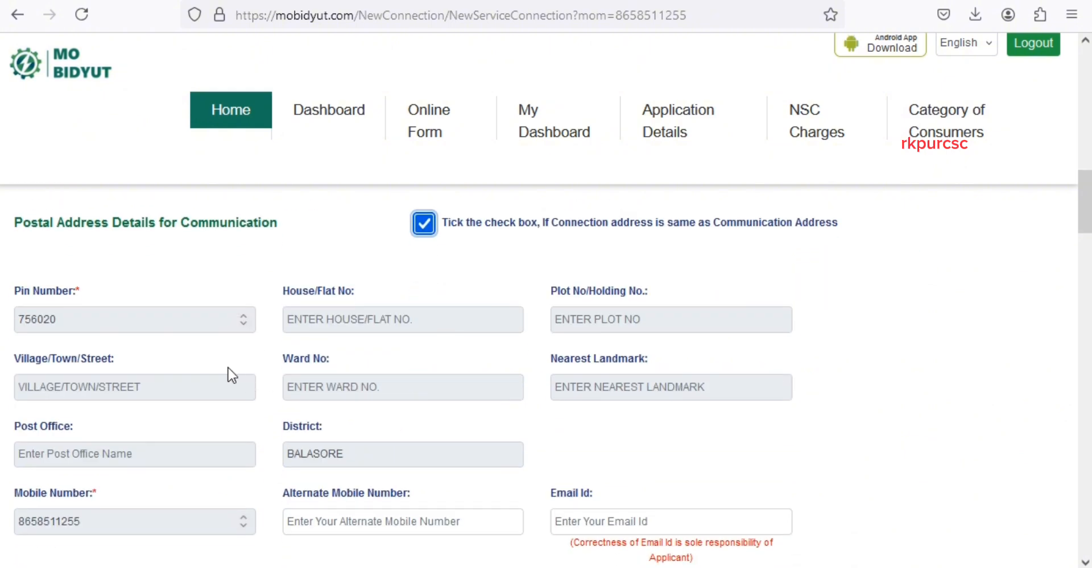
pyautogui.scroll(-3, 218, 471)
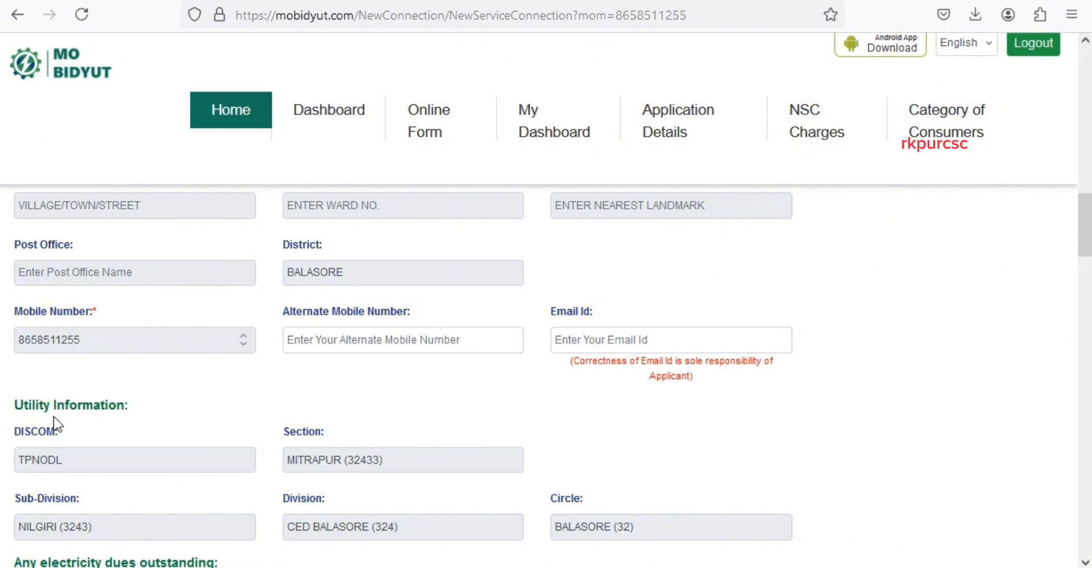
pyautogui.scroll(-3, 43, 424)
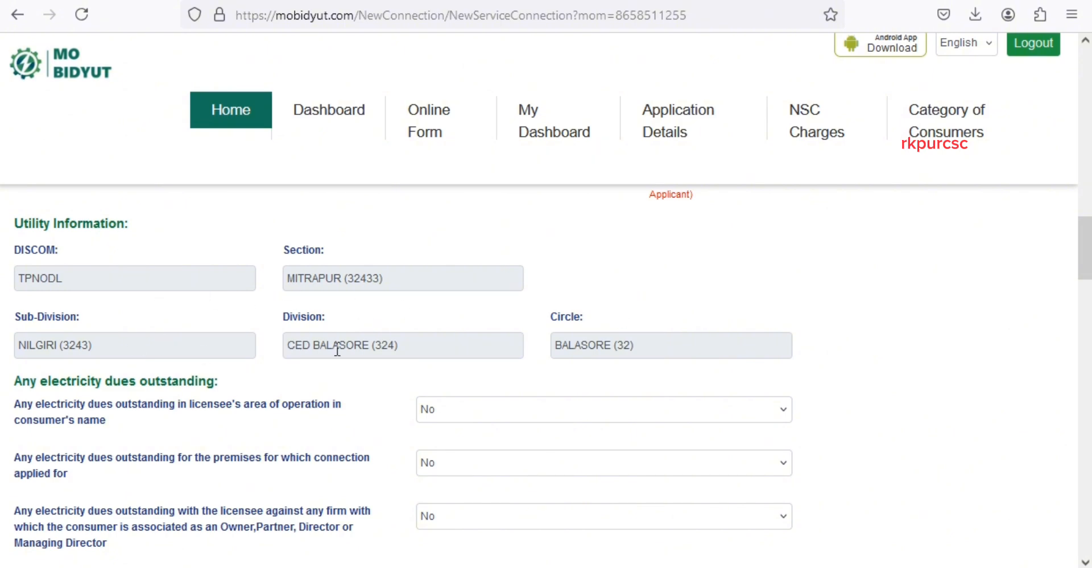
# - Scroll down to the Contract Demand (KW) field and look through its choices
pyautogui.scroll(-1, 304, 355)
pyautogui.scroll(-1, 304, 355)
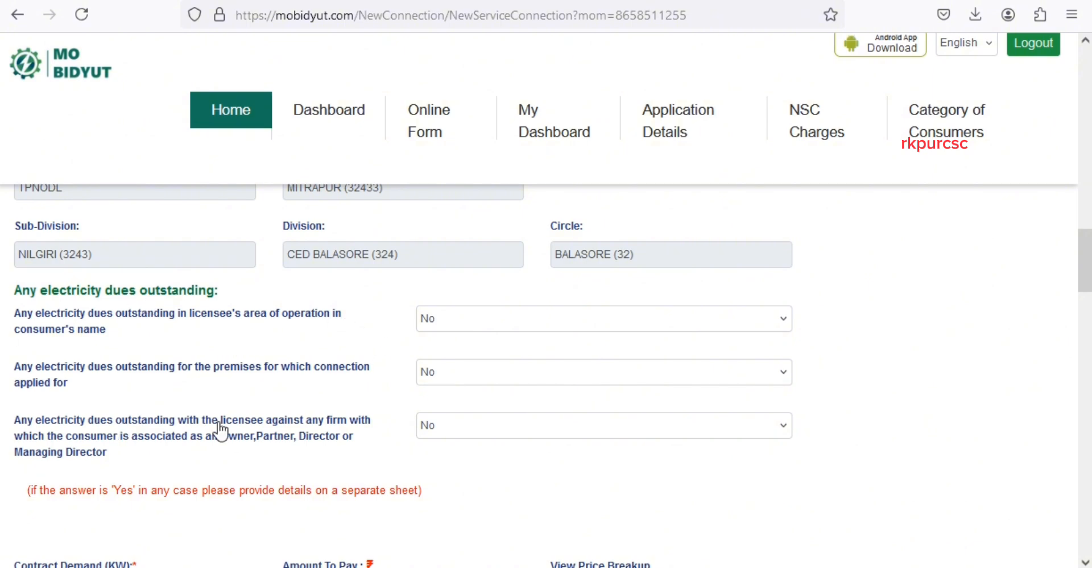
pyautogui.scroll(-1, 422, 409)
pyautogui.scroll(-3, 422, 408)
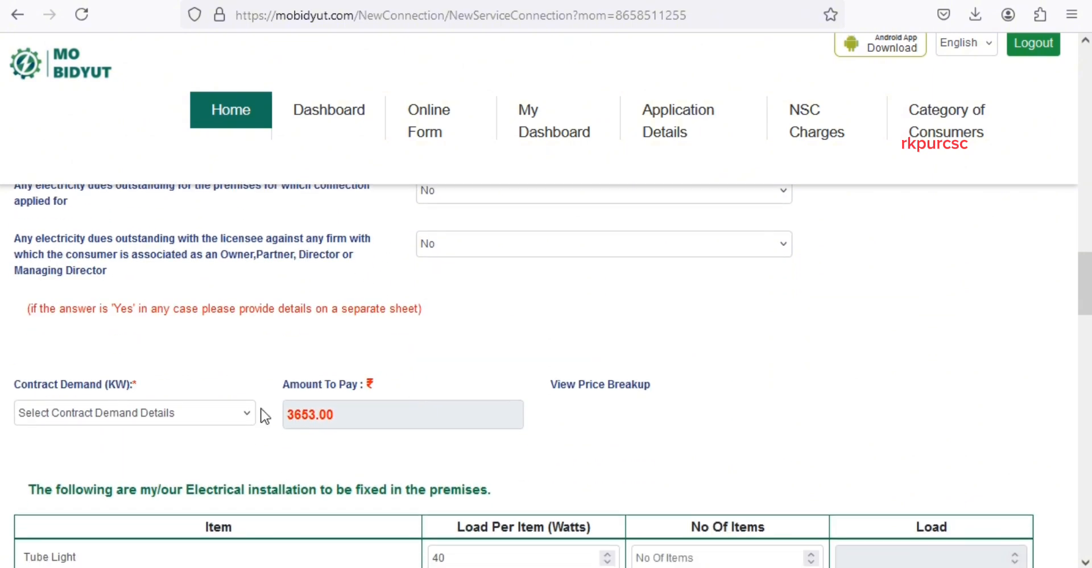
pyautogui.click(147, 414)
pyautogui.click(92, 185)
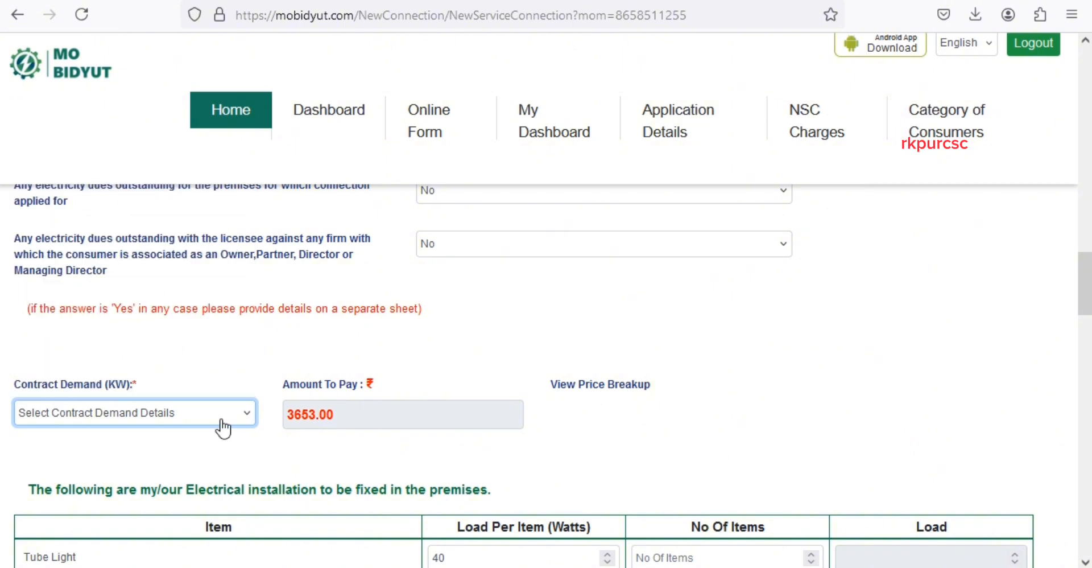
pyautogui.click(101, 418)
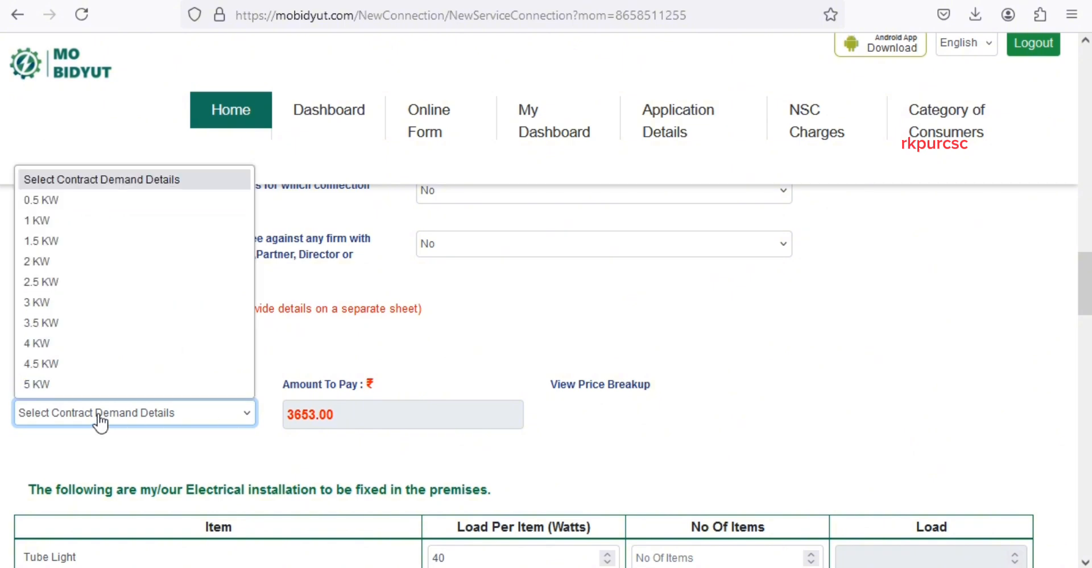
pyautogui.click(192, 422)
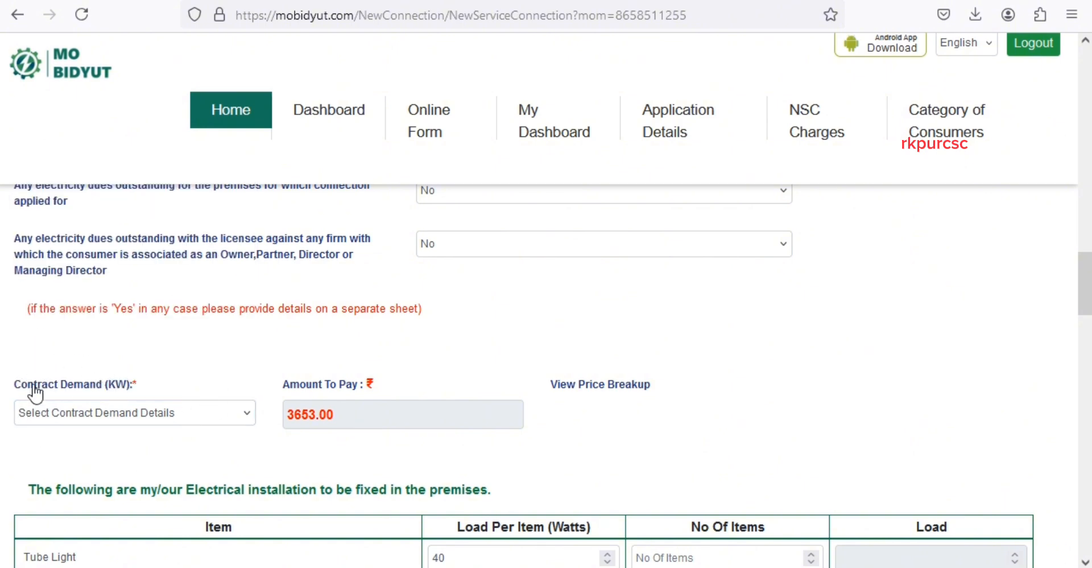
pyautogui.click(120, 414)
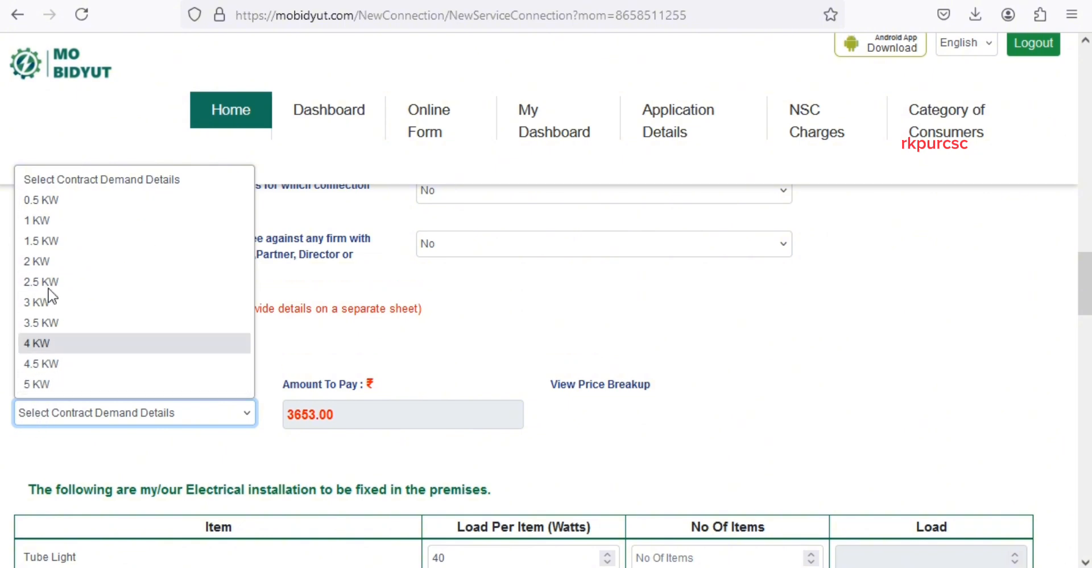
pyautogui.click(219, 455)
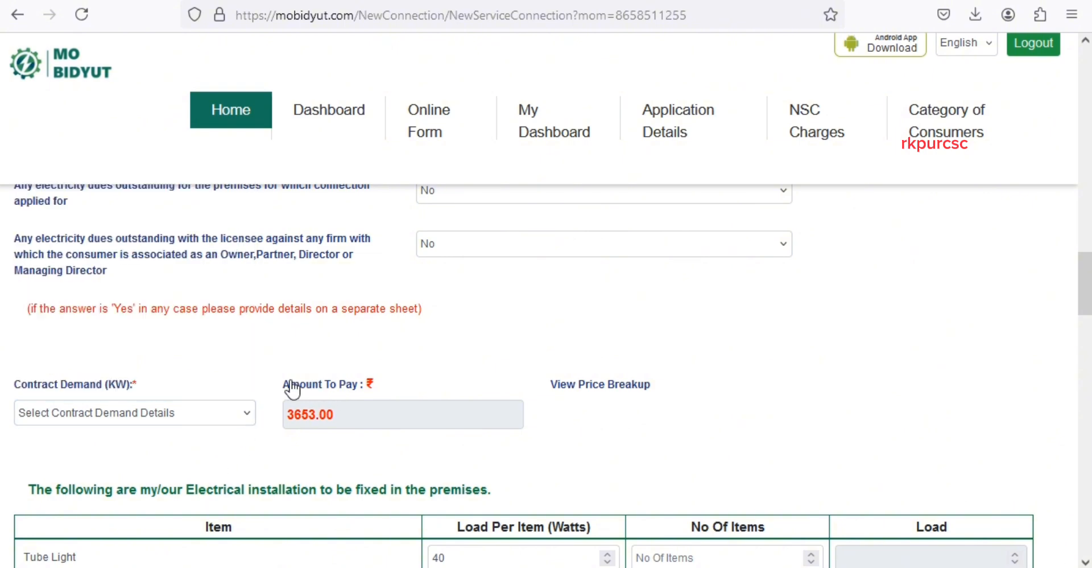
# - Try 0.5 and 1 KW, then settle on 2 KW contract demand, making the amount 4658.00
pyautogui.click(171, 422)
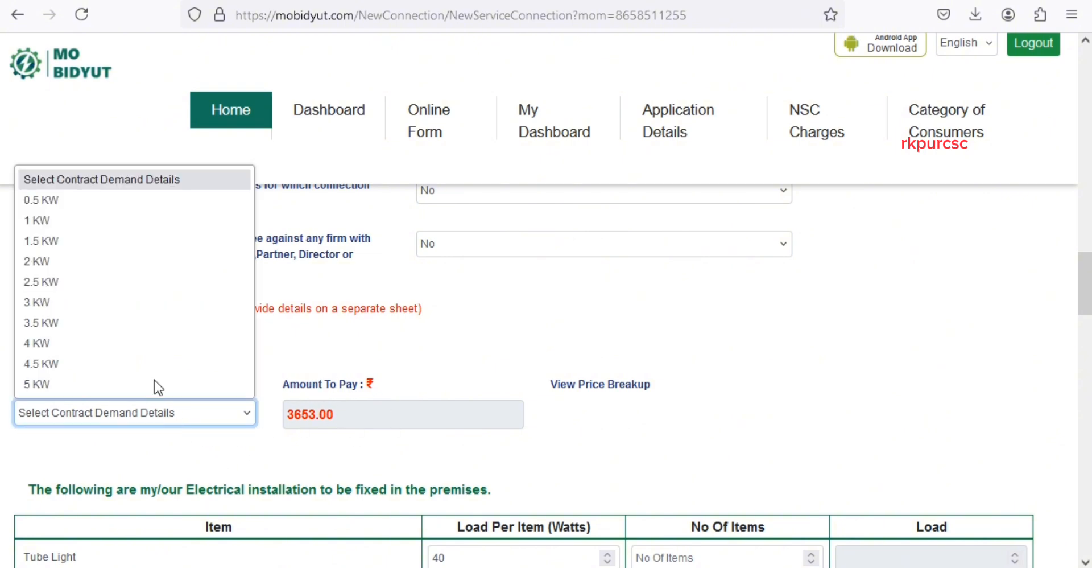
pyautogui.click(45, 199)
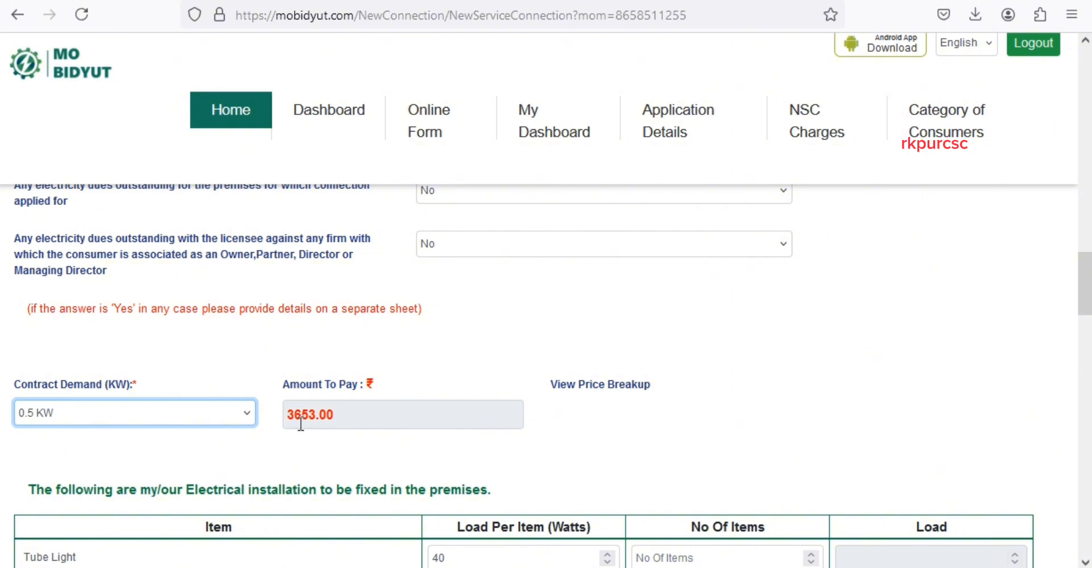
pyautogui.click(190, 425)
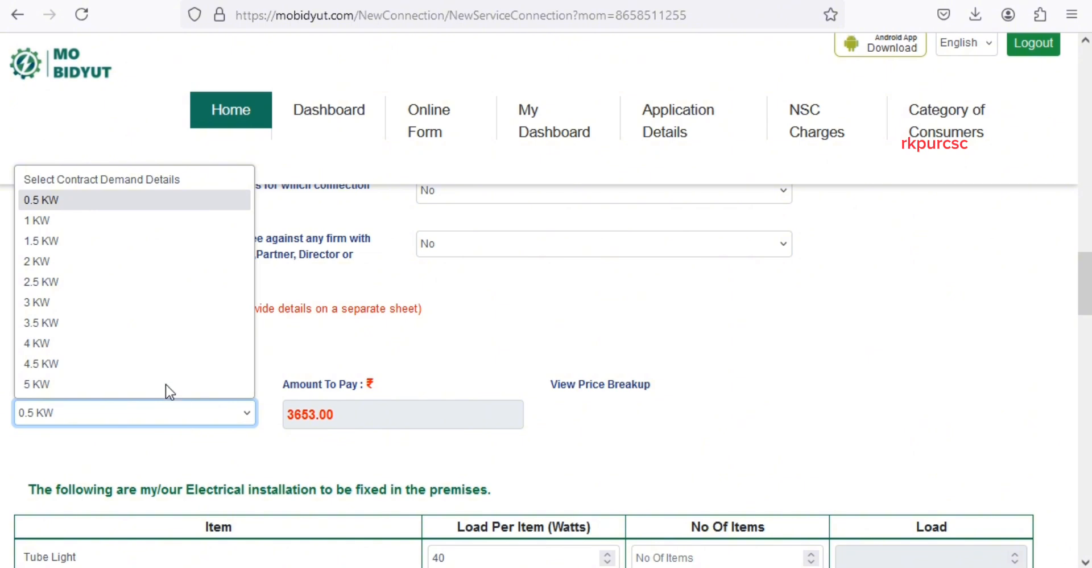
pyautogui.click(64, 223)
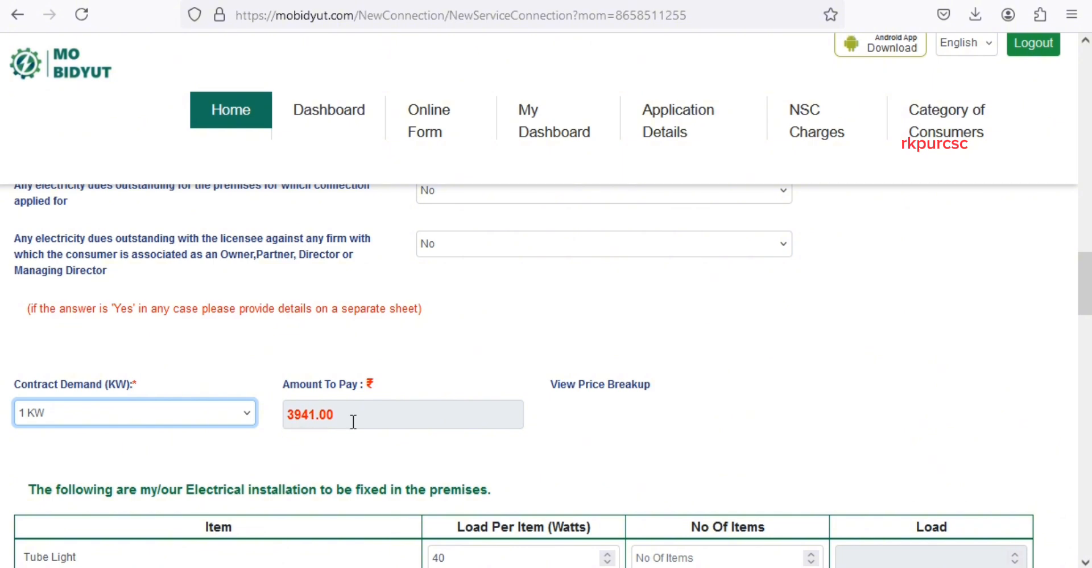
pyautogui.click(205, 420)
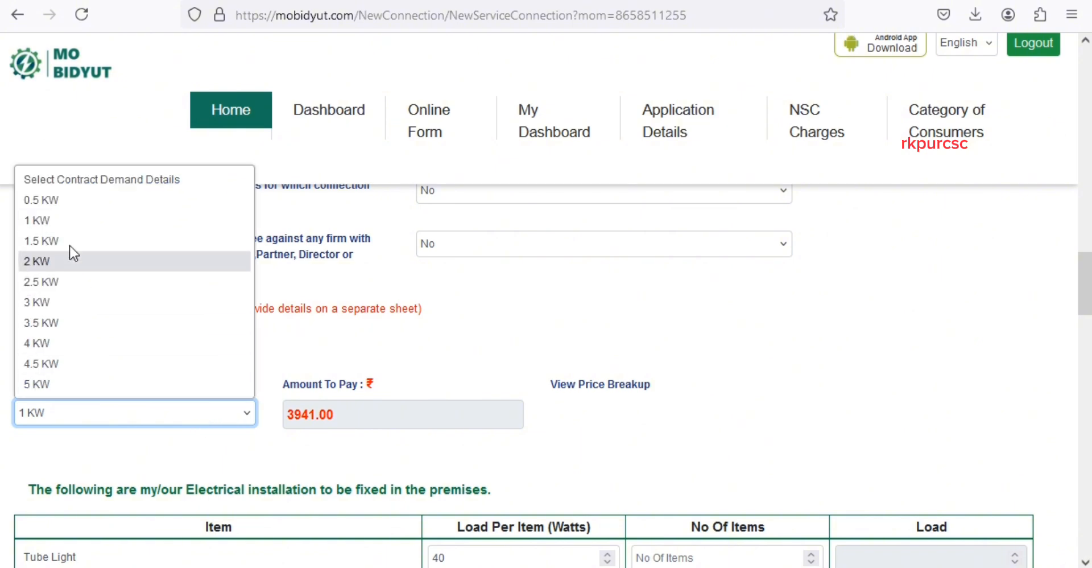
pyautogui.click(50, 267)
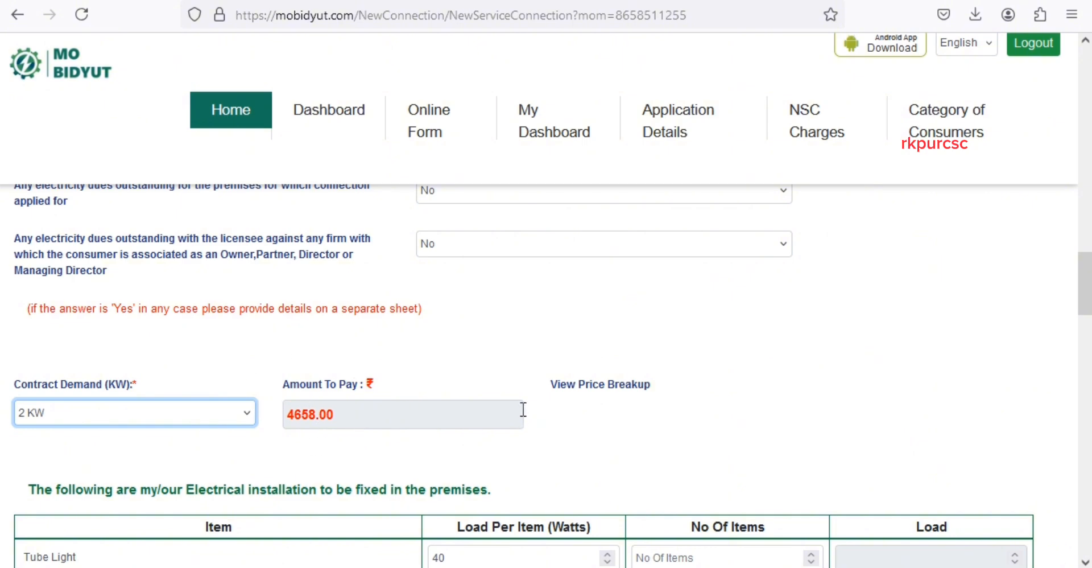
# - Declare 1 LED Tube light Lamp in the installation table, giving an 18 W load
pyautogui.scroll(-2, 517, 402)
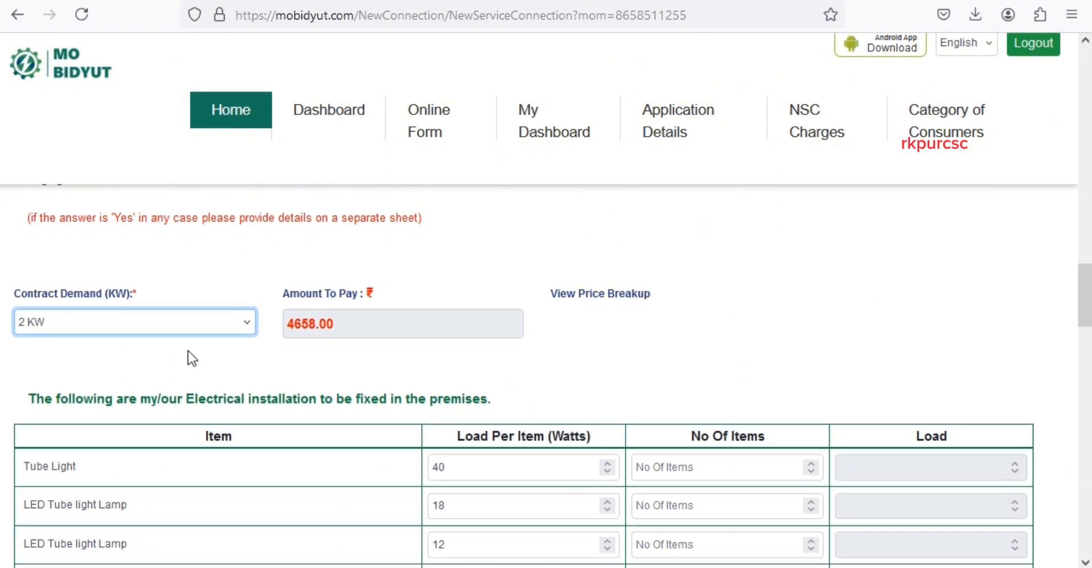
pyautogui.scroll(-2, 170, 342)
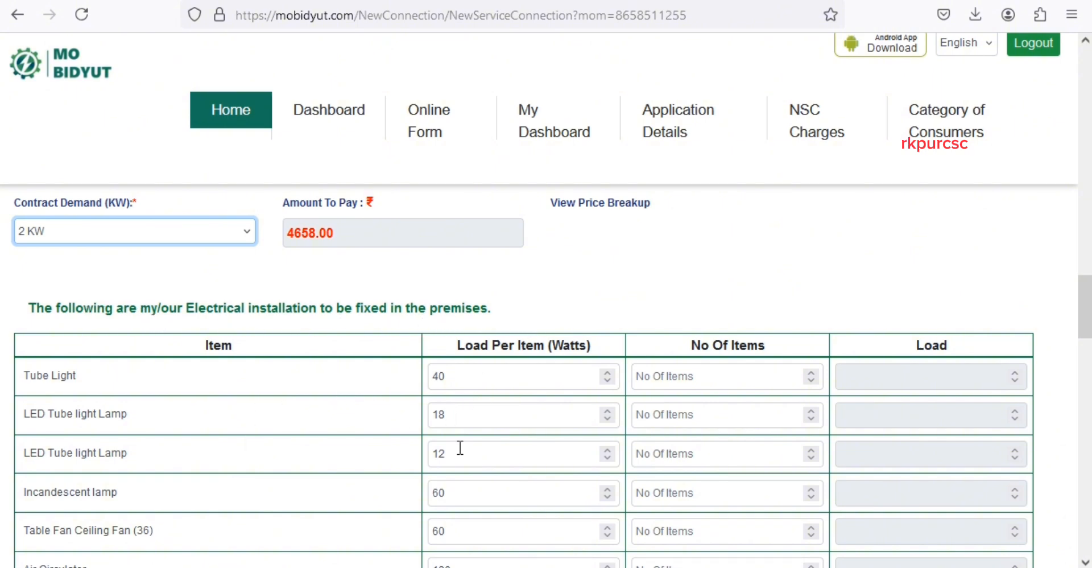
pyautogui.moveTo(1087, 304)
pyautogui.mouseDown()
pyautogui.moveTo(1085, 465)
pyautogui.moveTo(1084, 304)
pyautogui.mouseUp()
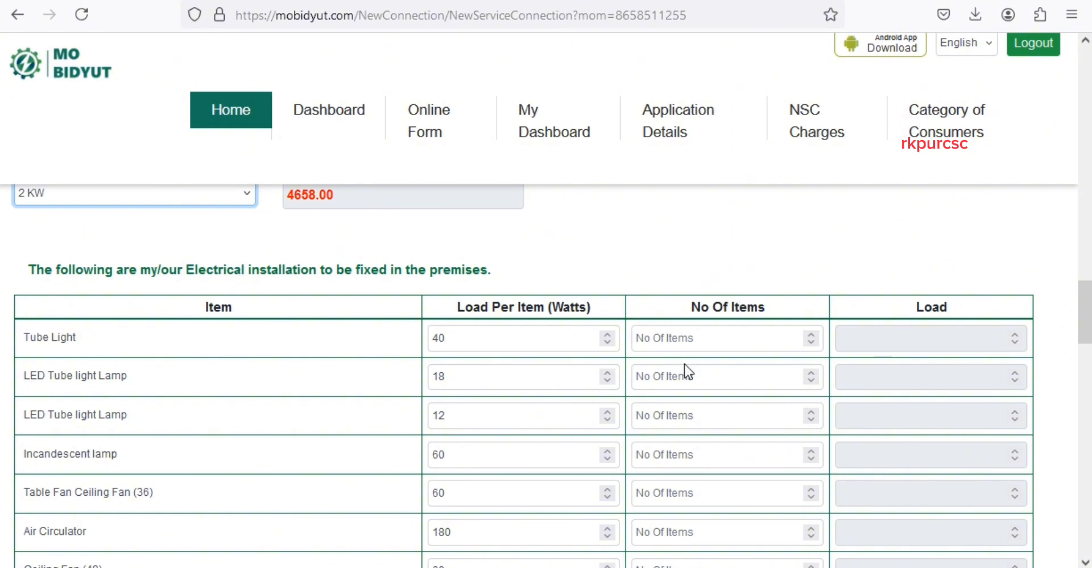
pyautogui.scroll(-20, 371, 368)
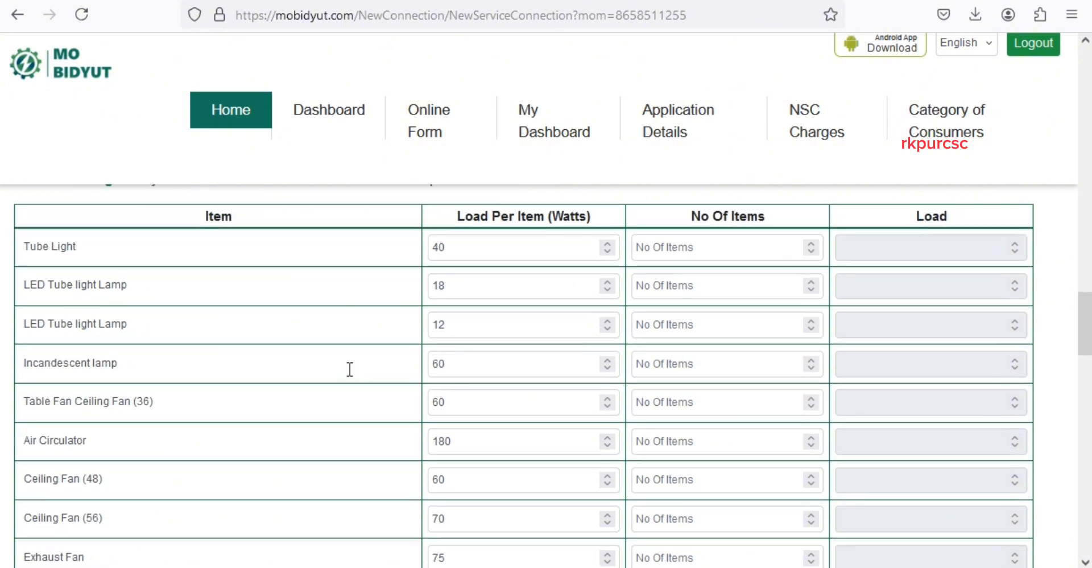
pyautogui.scroll(20, 282, 419)
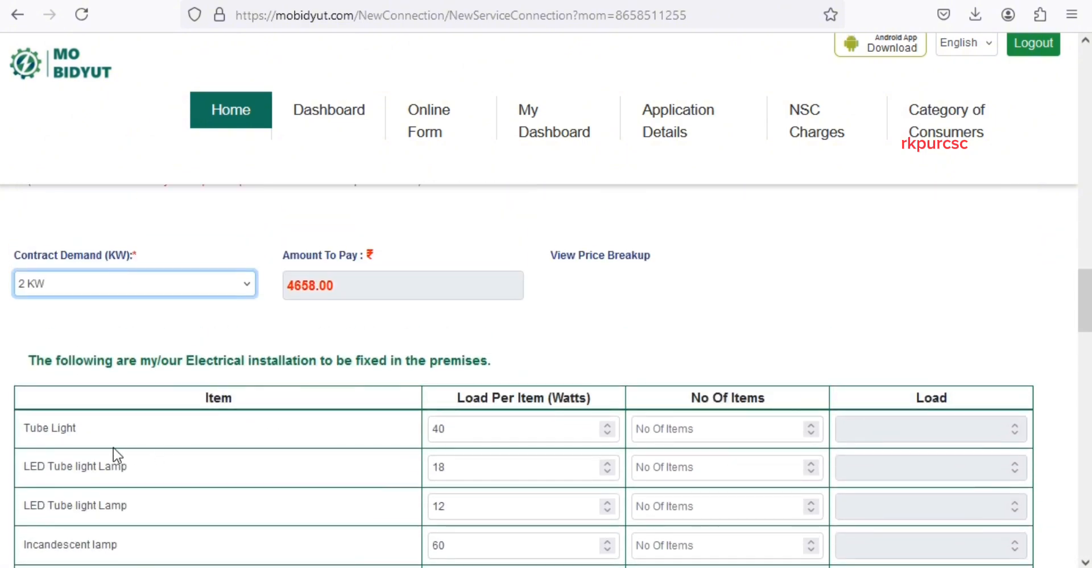
pyautogui.scroll(-2, 109, 442)
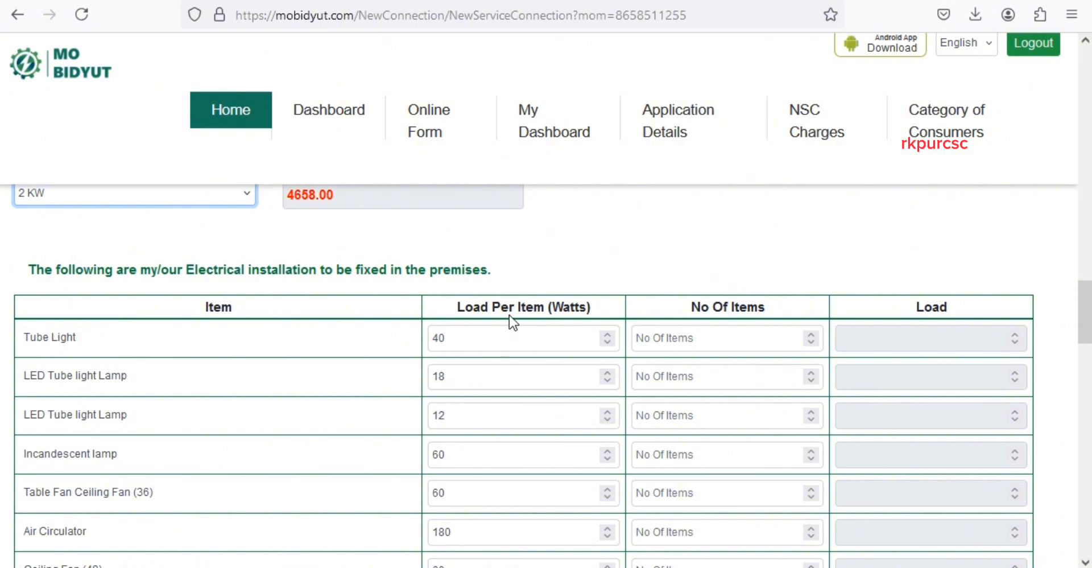
pyautogui.click(679, 382)
pyautogui.write('1')
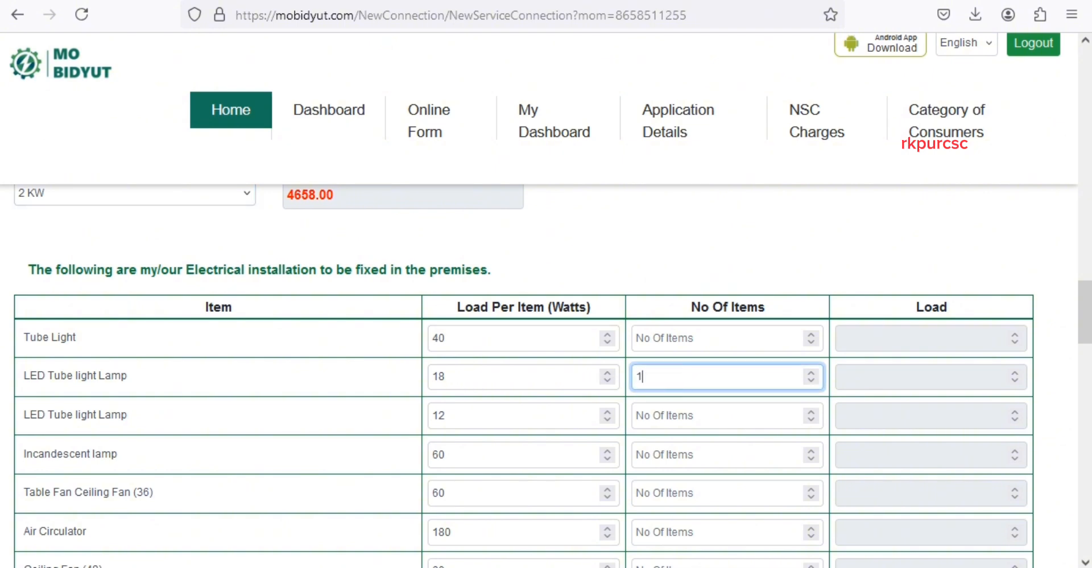
pyautogui.click(878, 388)
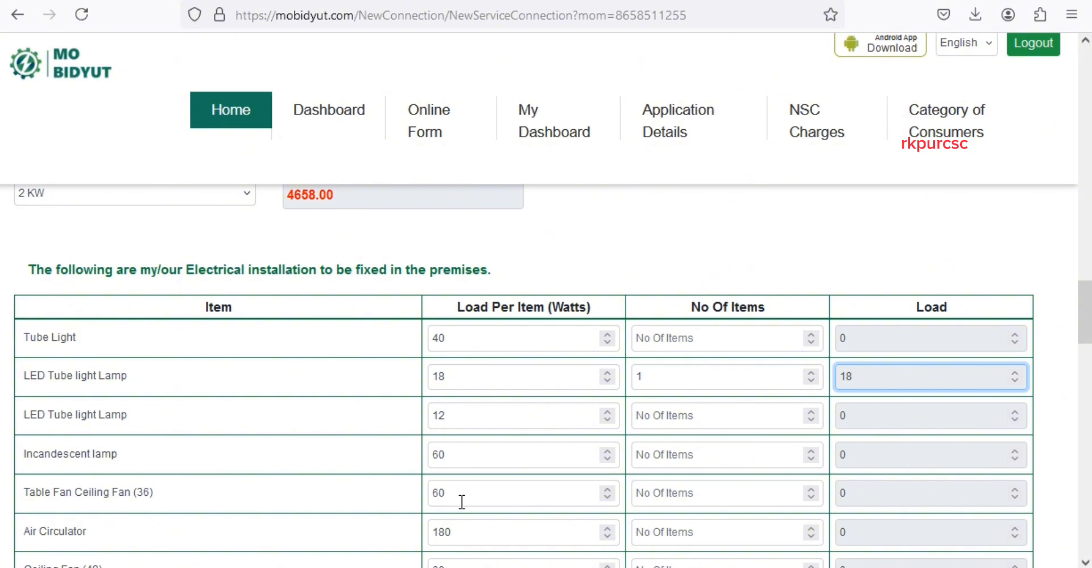
# - Declare 2 Table Fan Ceiling Fans at 120 W, bringing the total load to 0.138 kW
pyautogui.click(669, 496)
pyautogui.write('2')
pyautogui.doubleClick(886, 502)
pyautogui.click(887, 494)
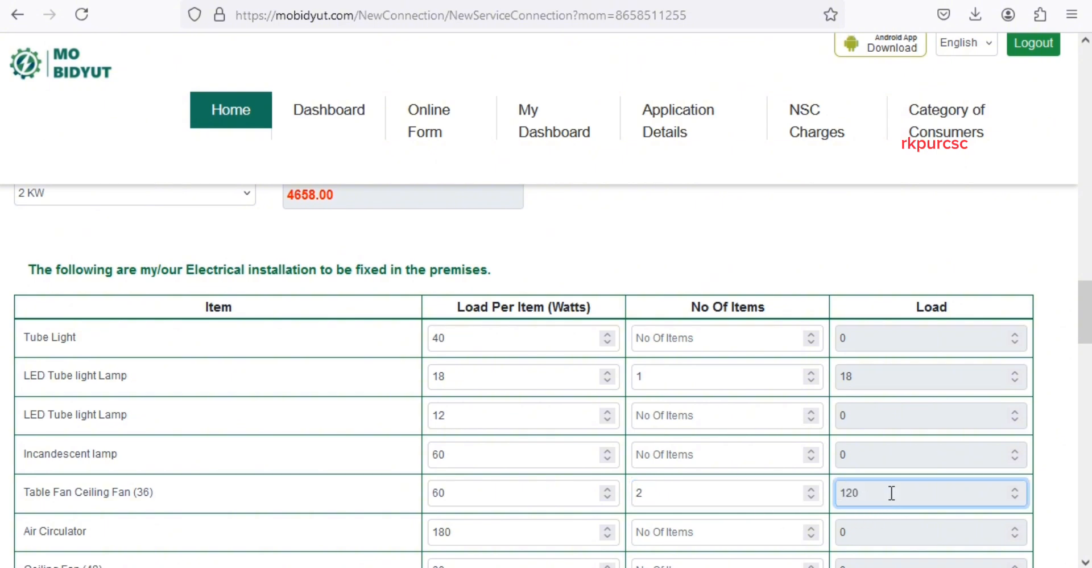
pyautogui.scroll(-15, 203, 296)
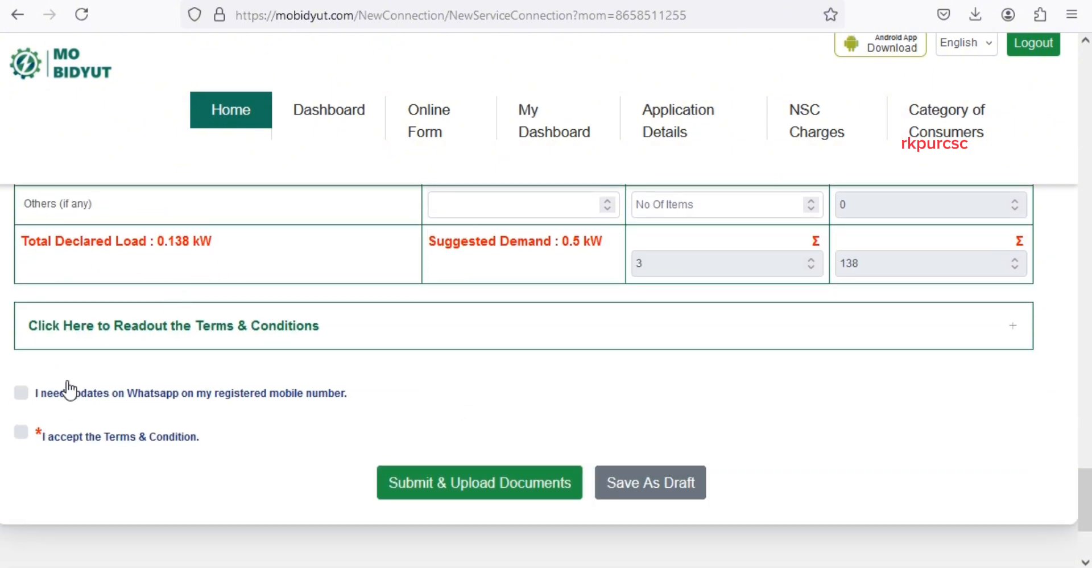
# - Opt into WhatsApp updates, accept the Terms & Condition, and save the application
pyautogui.click(23, 397)
pyautogui.click(21, 432)
pyautogui.scroll(-3, 227, 465)
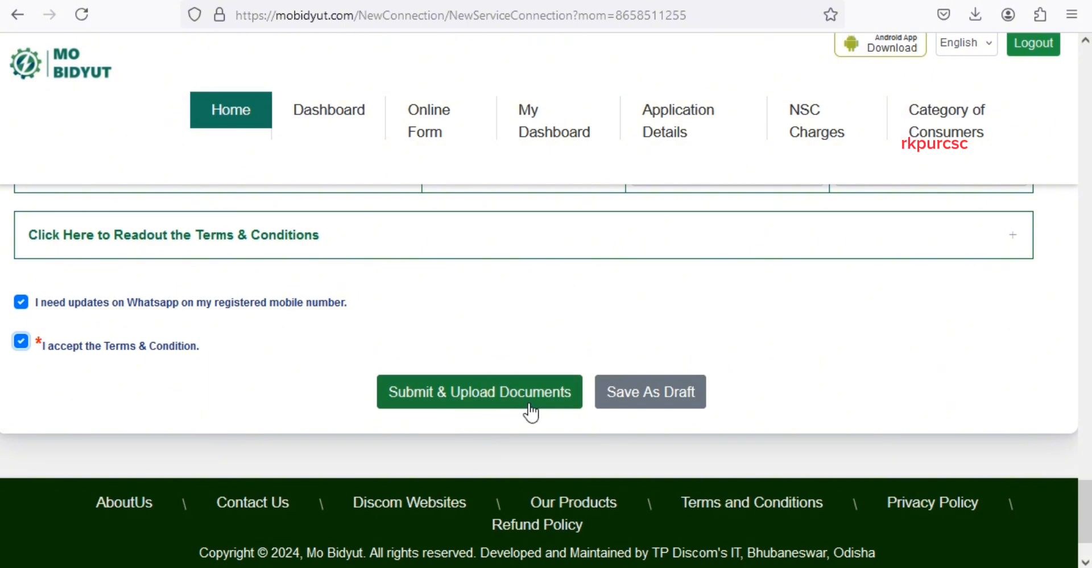
pyautogui.click(571, 405)
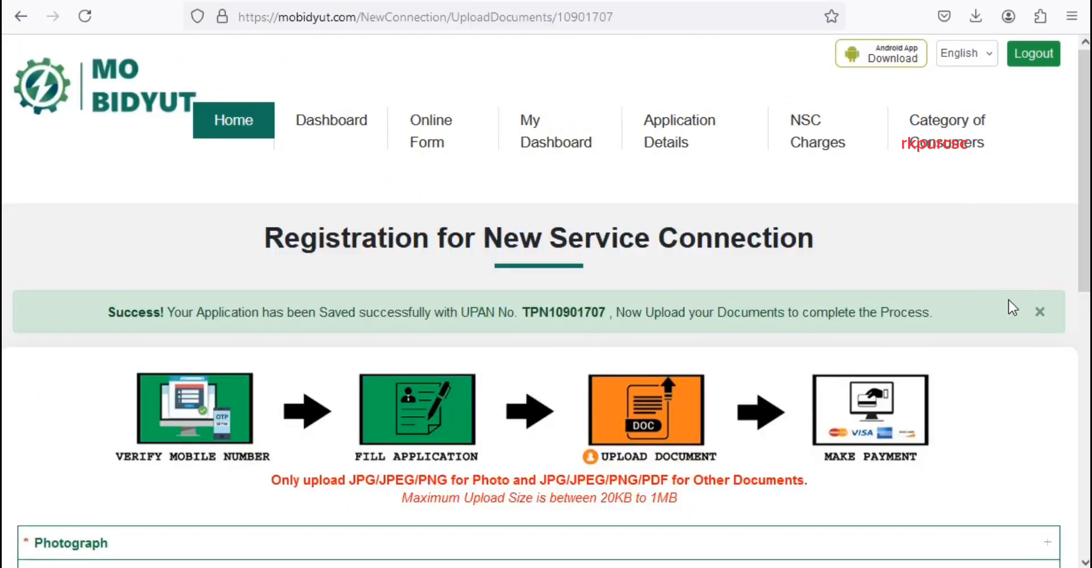
# - Expand the Photograph and Identity Proof upload sections, leaving Aadhaar Card as the document type
pyautogui.moveTo(1085, 181); pyautogui.dragTo(1087, 222)
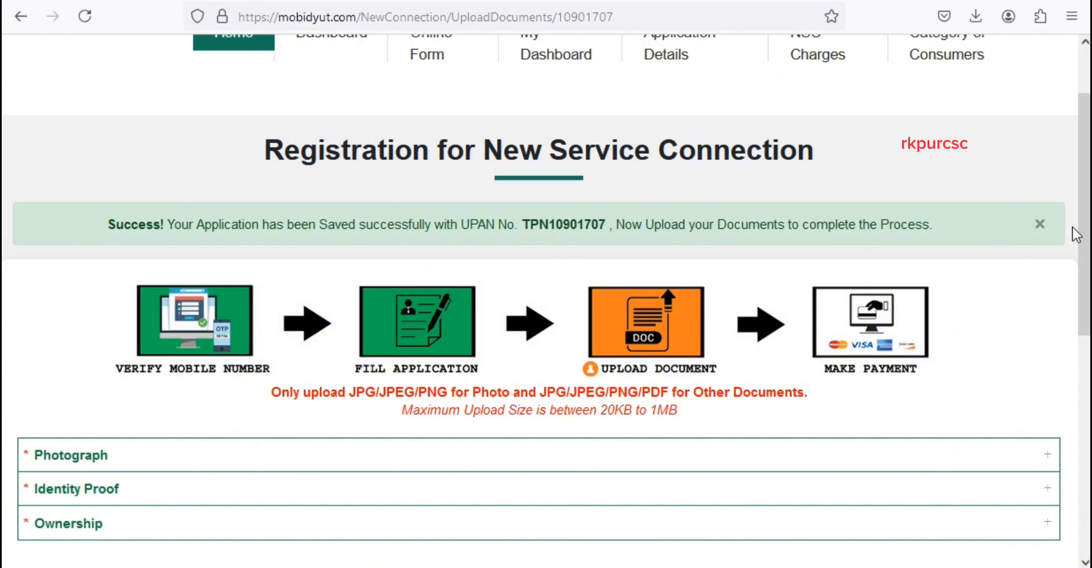
pyautogui.scroll(-5, 1069, 238)
pyautogui.scroll(5, 358, 381)
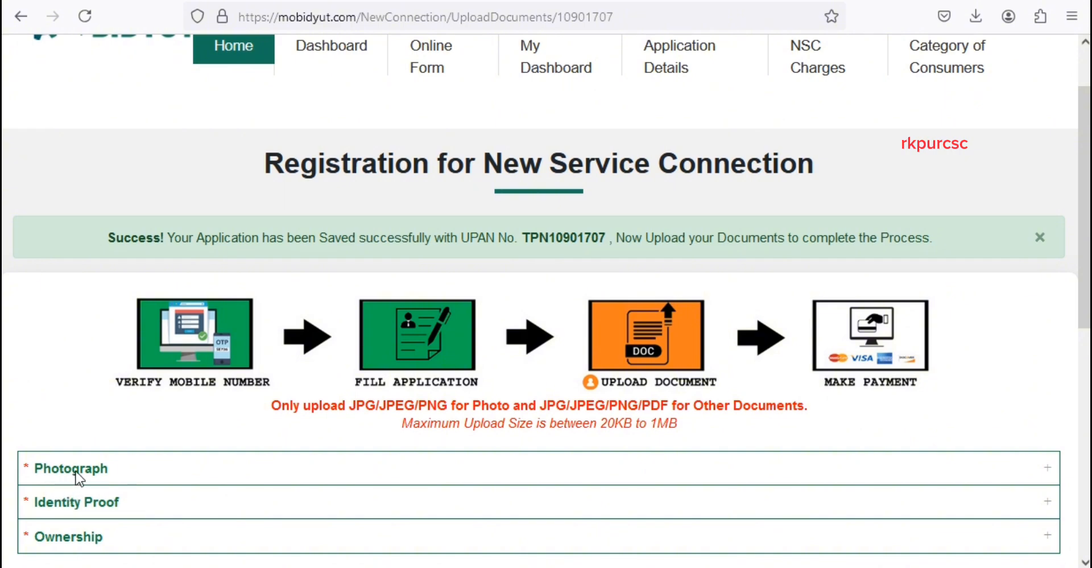
pyautogui.click(1051, 476)
pyautogui.scroll(-5, 909, 409)
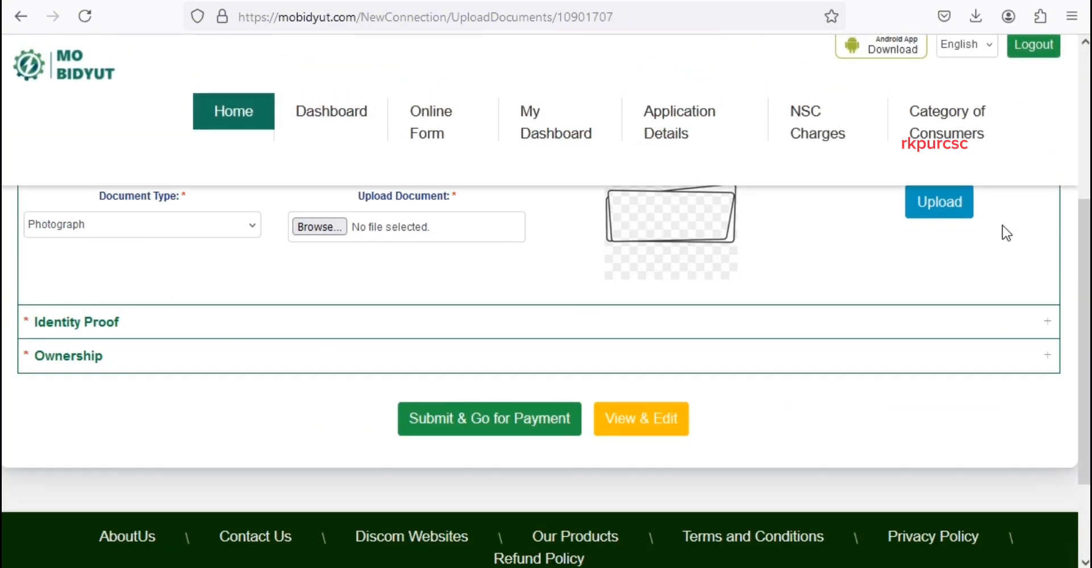
pyautogui.click(1045, 321)
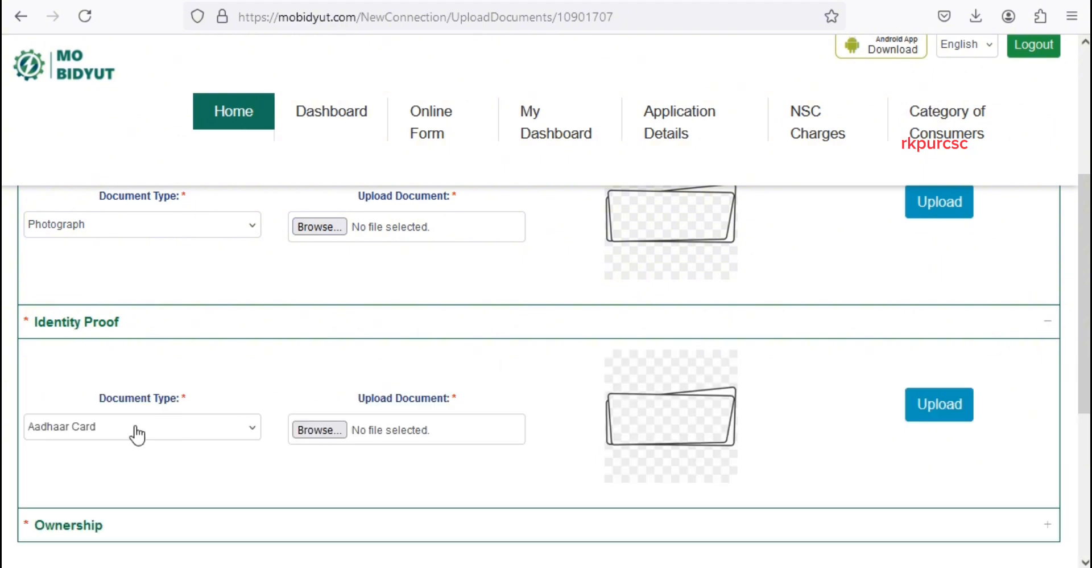
pyautogui.click(224, 427)
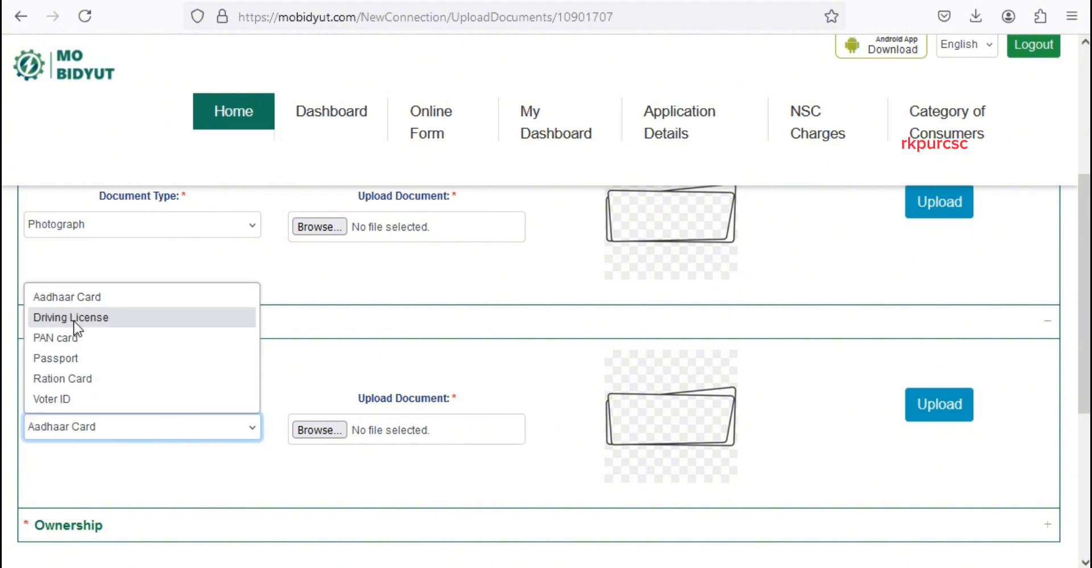
pyautogui.scroll(-5, 1028, 410)
pyautogui.scroll(12, 1026, 412)
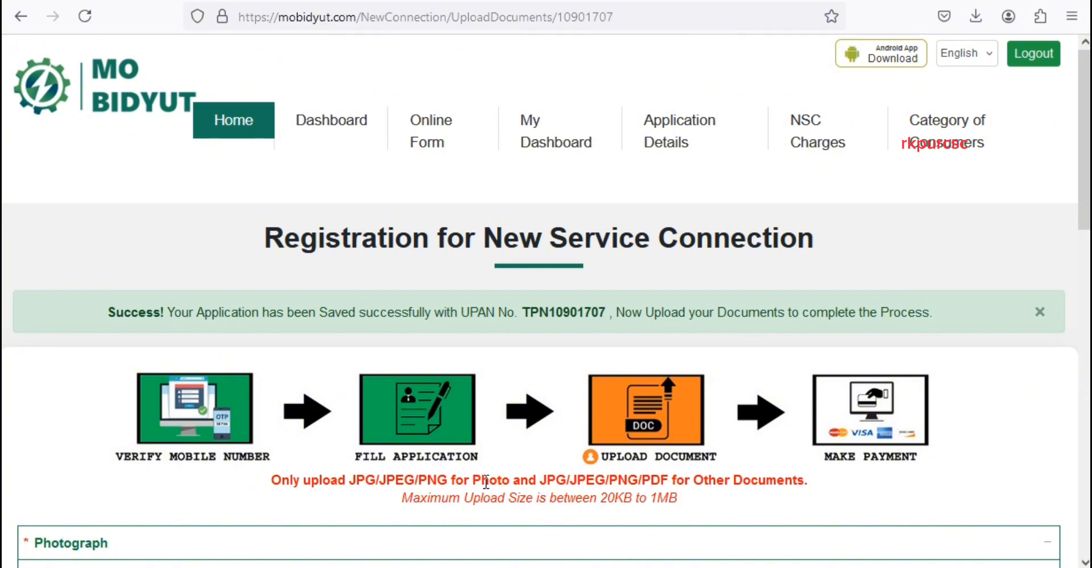
# - Review the allowed photo and document file formats, then submit the documents for payment
pyautogui.moveTo(510, 479); pyautogui.dragTo(274, 481)
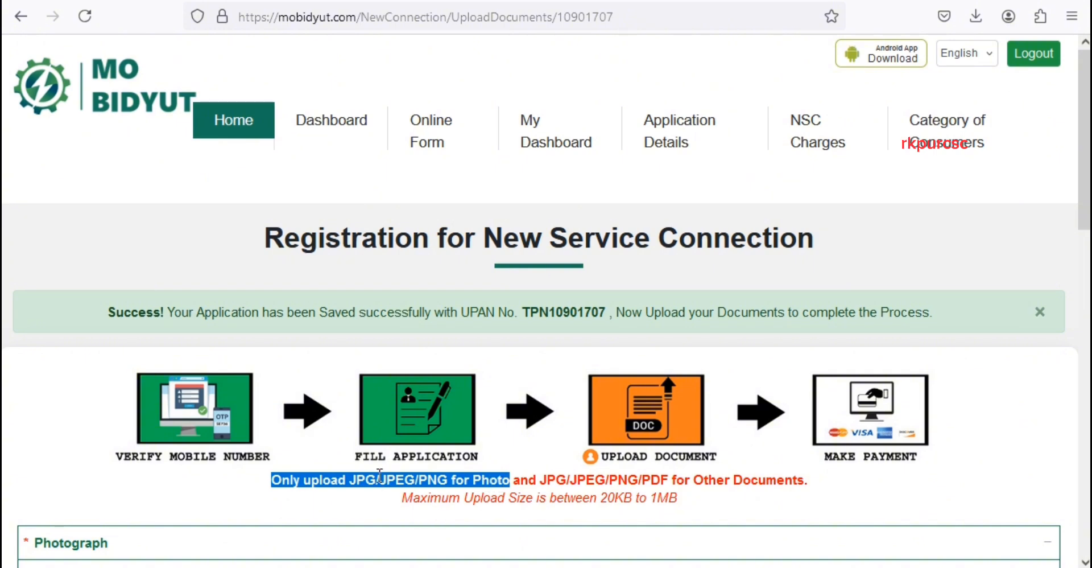
pyautogui.click(521, 479)
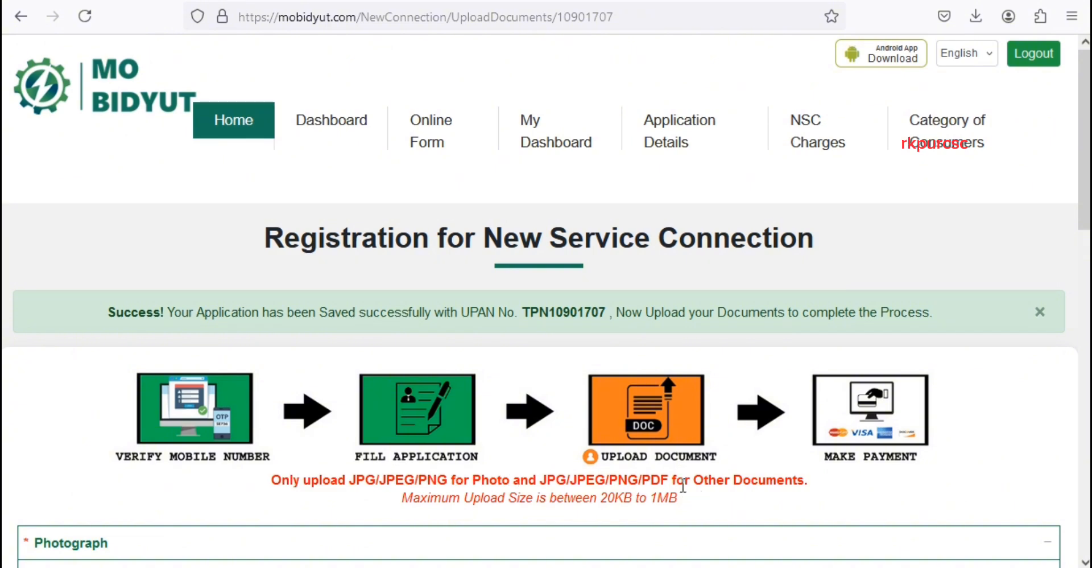
pyautogui.moveTo(805, 479); pyautogui.dragTo(548, 483)
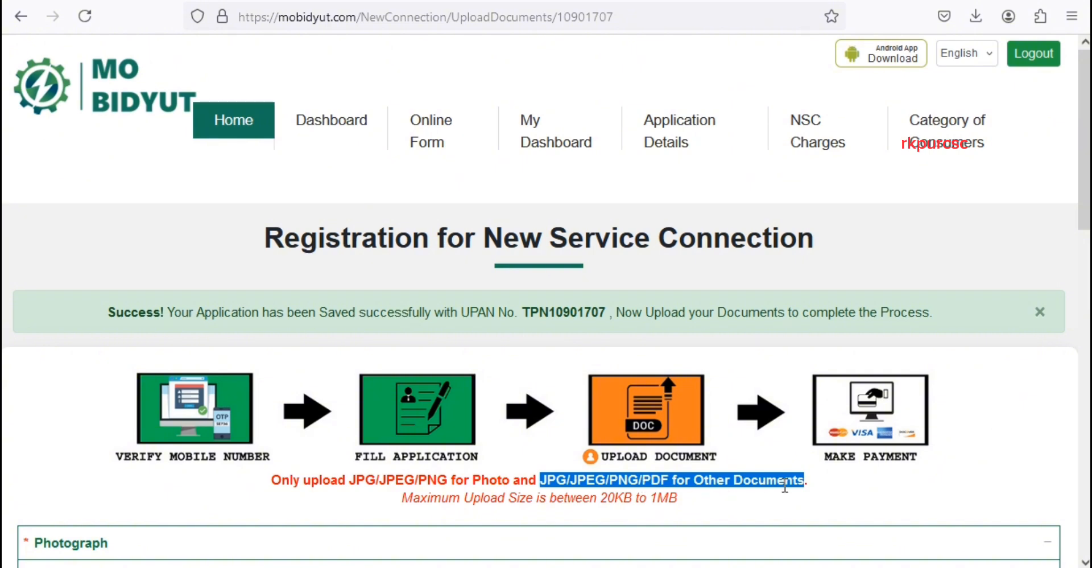
pyautogui.click(733, 501)
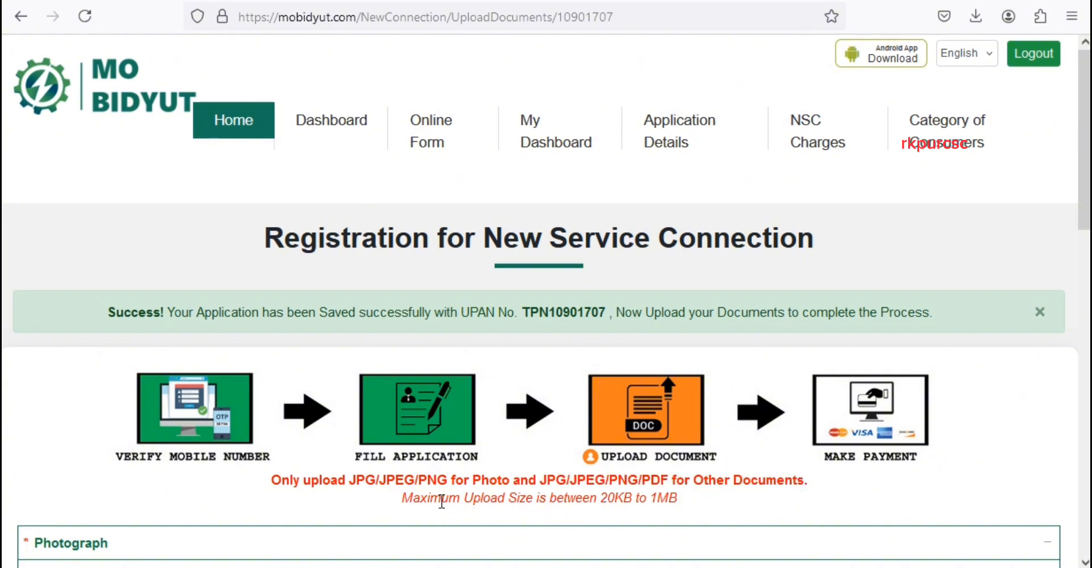
pyautogui.click(535, 395)
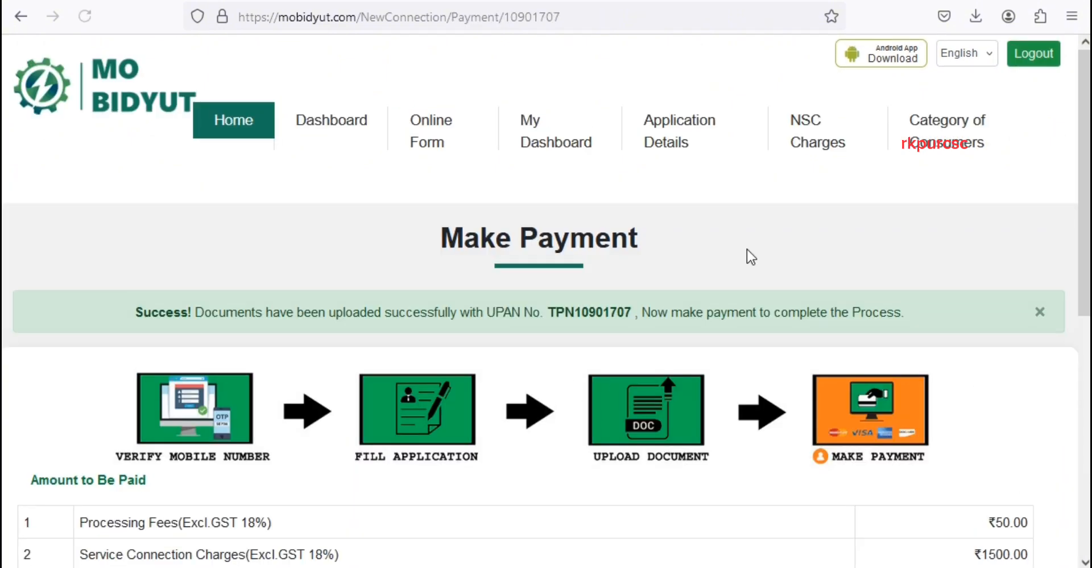
# - Scroll to the payment table to pay the ₹3941 connection charges online
pyautogui.scroll(-5, 628, 281)
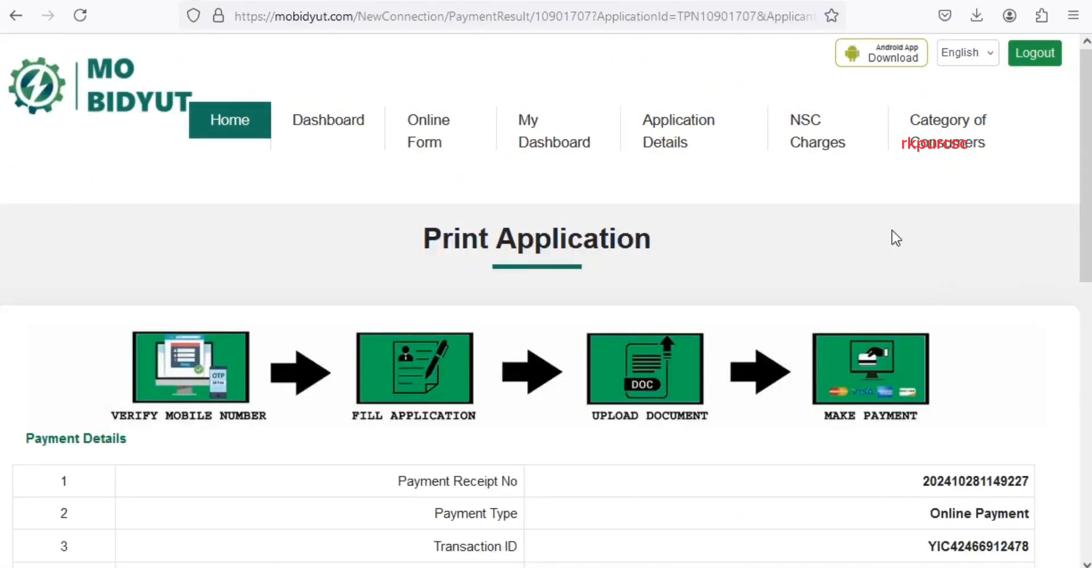
# - Open the print preview of the 4-page application form from Application Details
pyautogui.moveTo(418, 242); pyautogui.dragTo(664, 248)
pyautogui.click(655, 247)
pyautogui.scroll(-6, 708, 231)
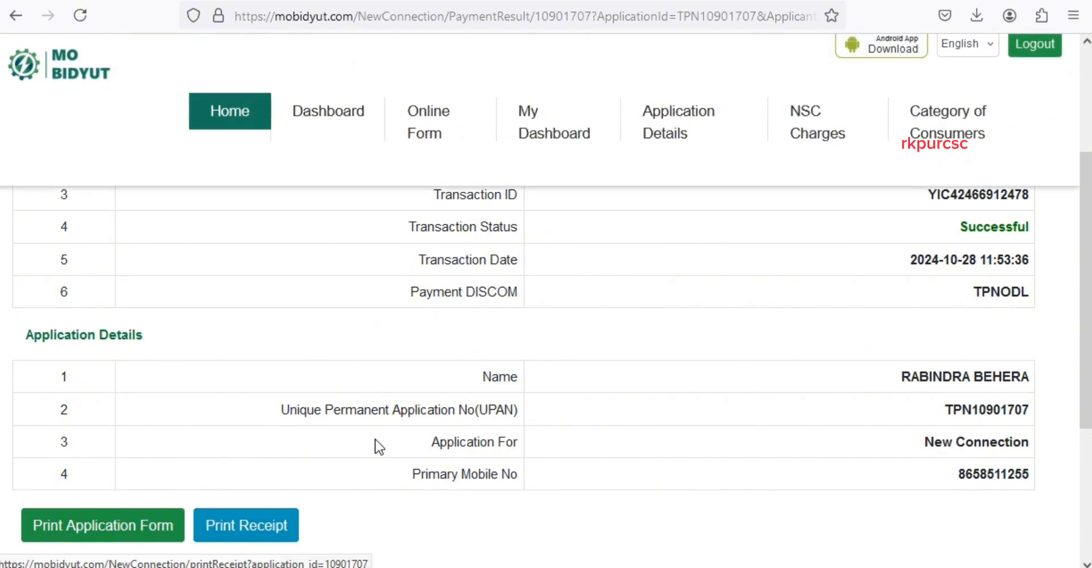
pyautogui.scroll(-2, 373, 446)
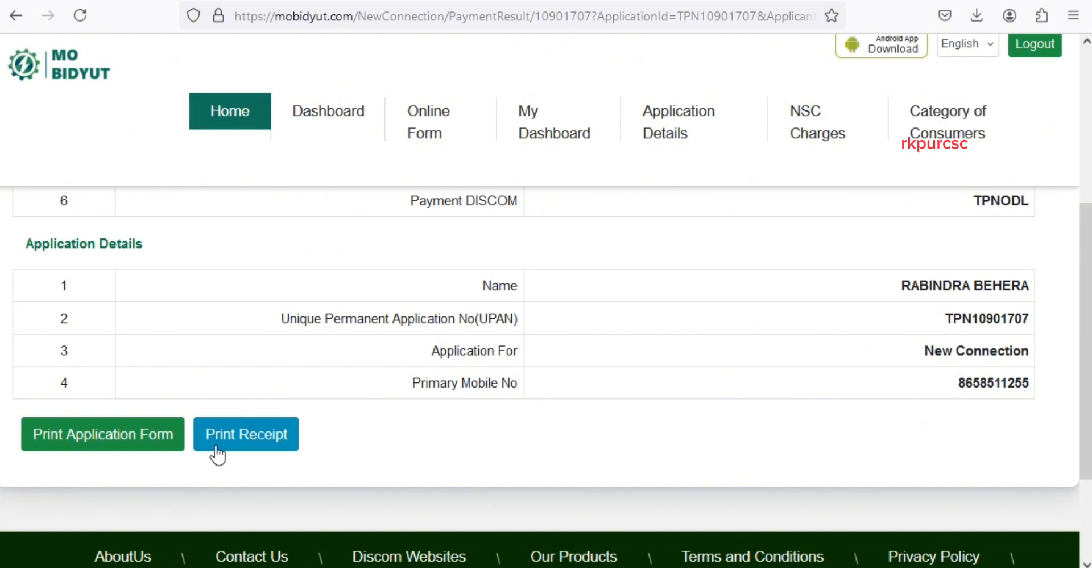
pyautogui.click(122, 441)
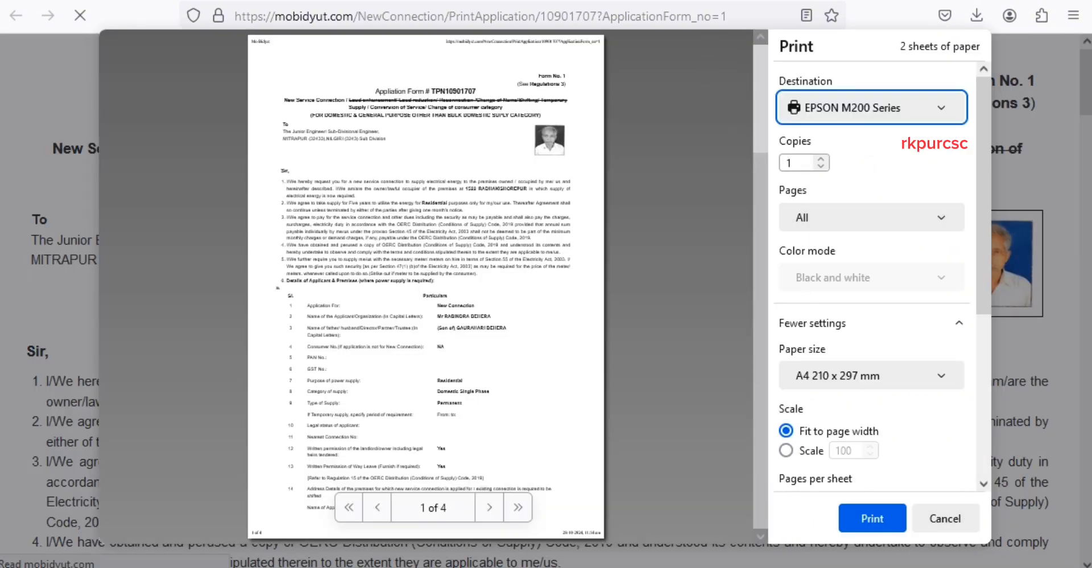
# - Close the form's print dialog, open the payment receipt, and page through the form preview
pyautogui.press('Escape')
pyautogui.click(269, 445)
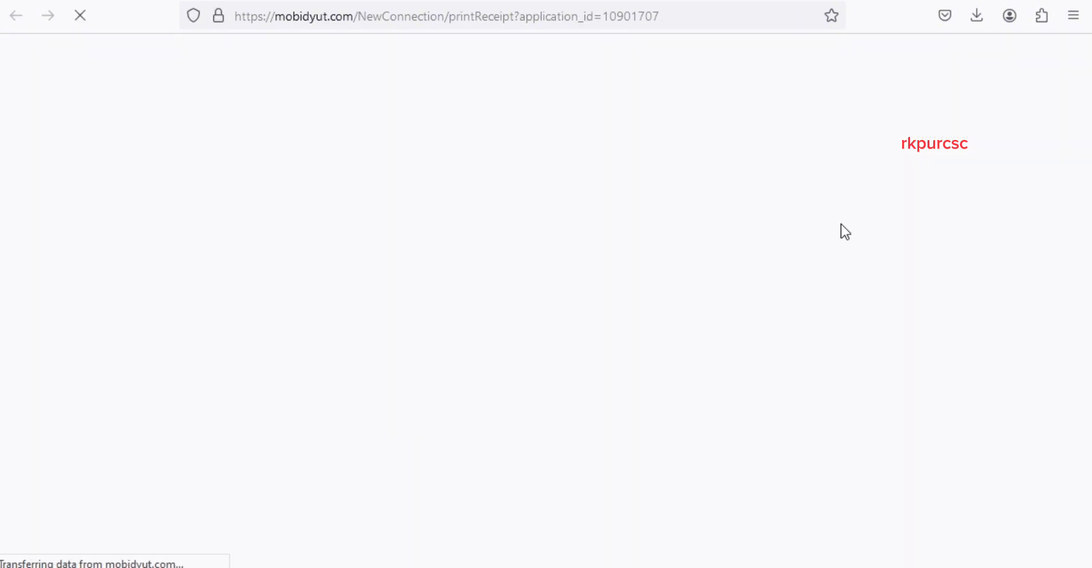
pyautogui.scroll(-3, 905, 384)
pyautogui.scroll(3, 904, 381)
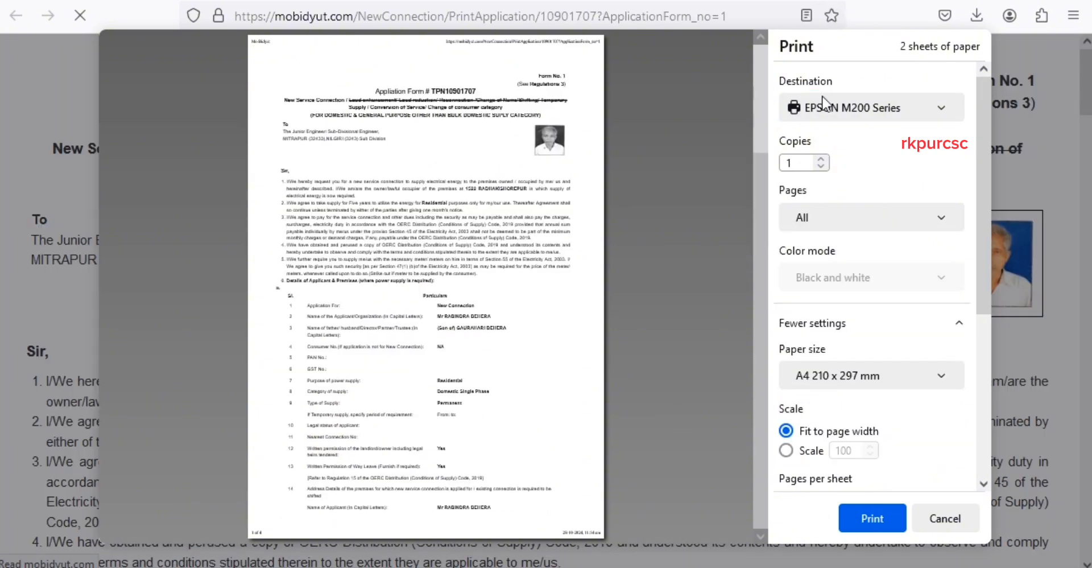
pyautogui.scroll(-4, 819, 304)
pyautogui.scroll(-1, 537, 347)
pyautogui.scroll(-10, 538, 347)
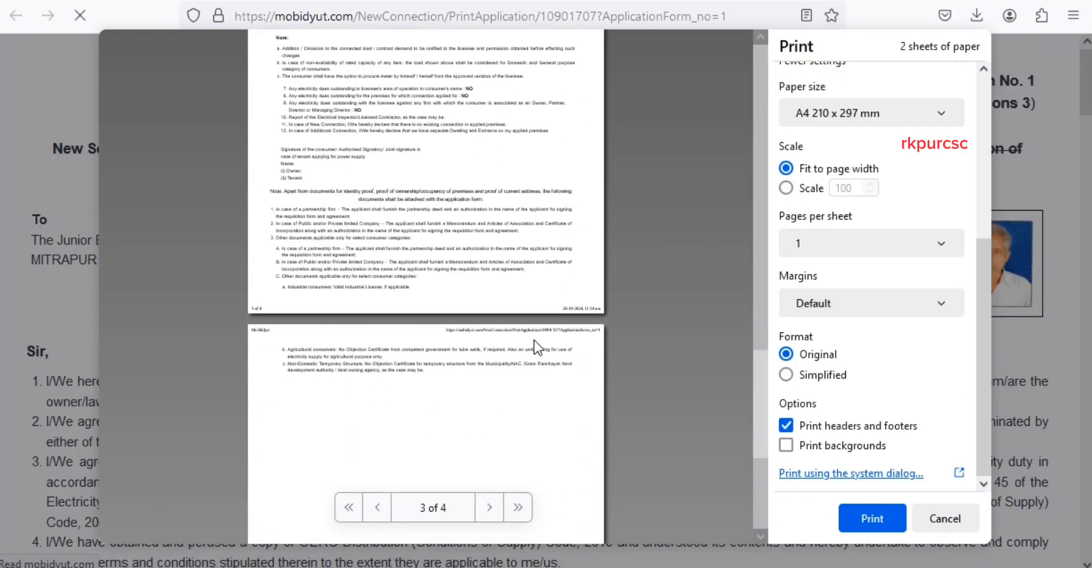